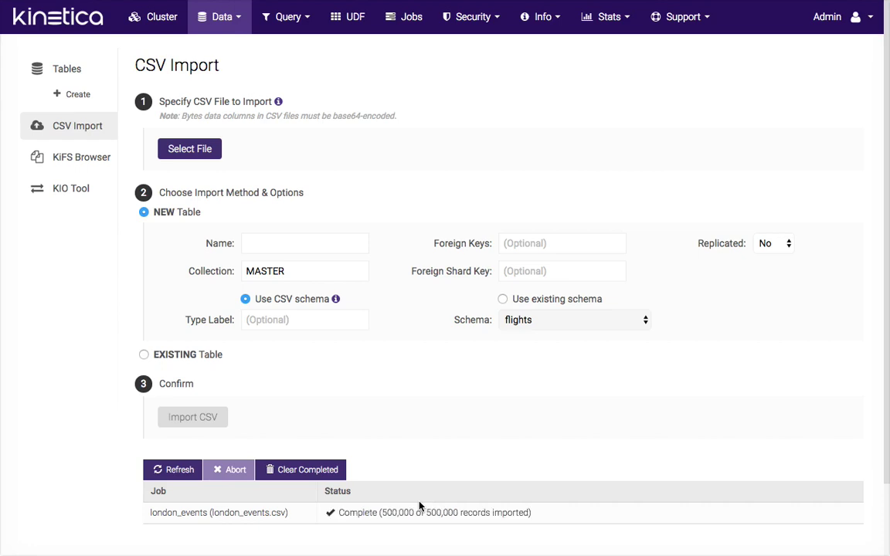
Browse the rows of the london_events table in GAdmin's MASTER collection
left_click(223, 29)
left_click(220, 48)
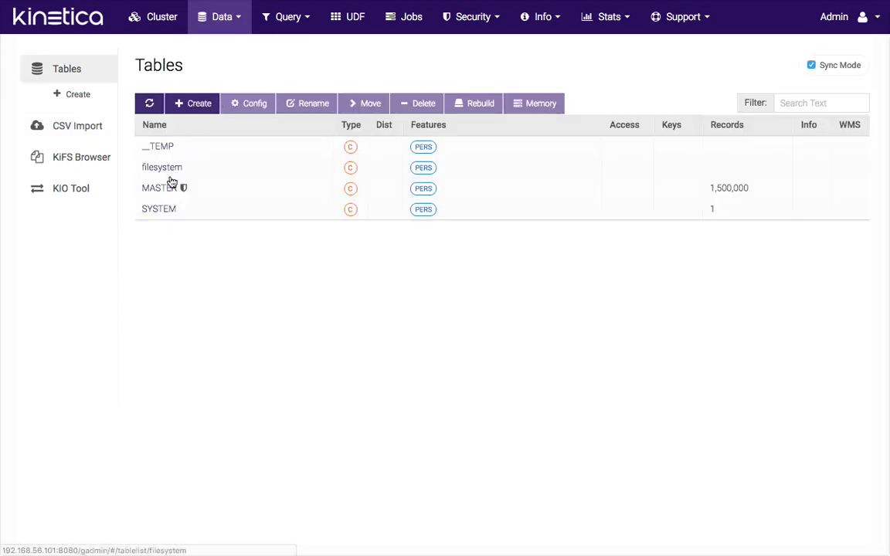
left_click(163, 187)
left_click(179, 171)
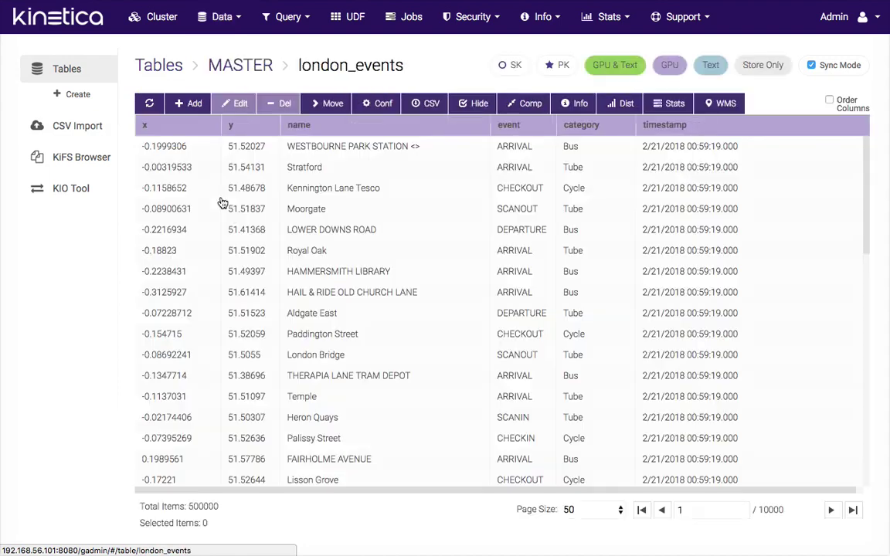
left_click_drag(287, 493, 214, 496)
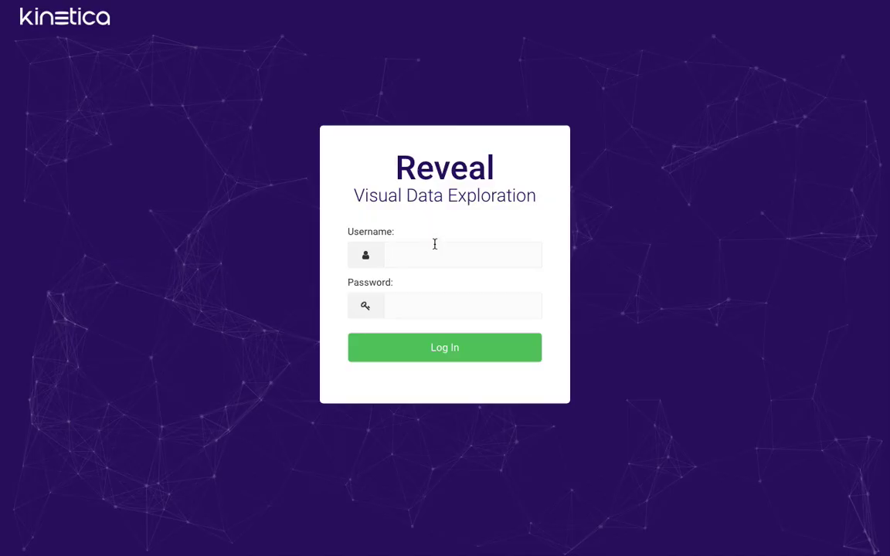
Log in to Reveal with the admin credentials and dismiss the save-password prompt
left_click(438, 251)
type("admin")
key("Tab")
type("admin")
key("Return")
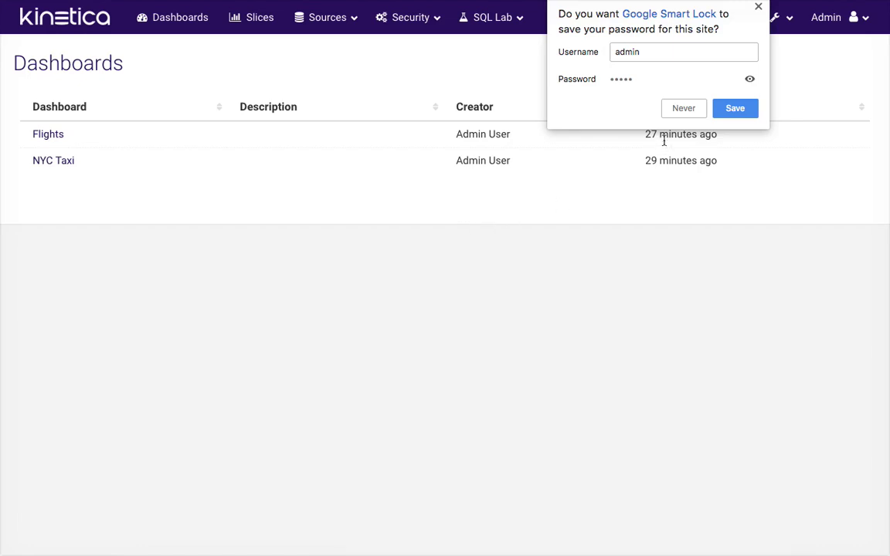
left_click(682, 112)
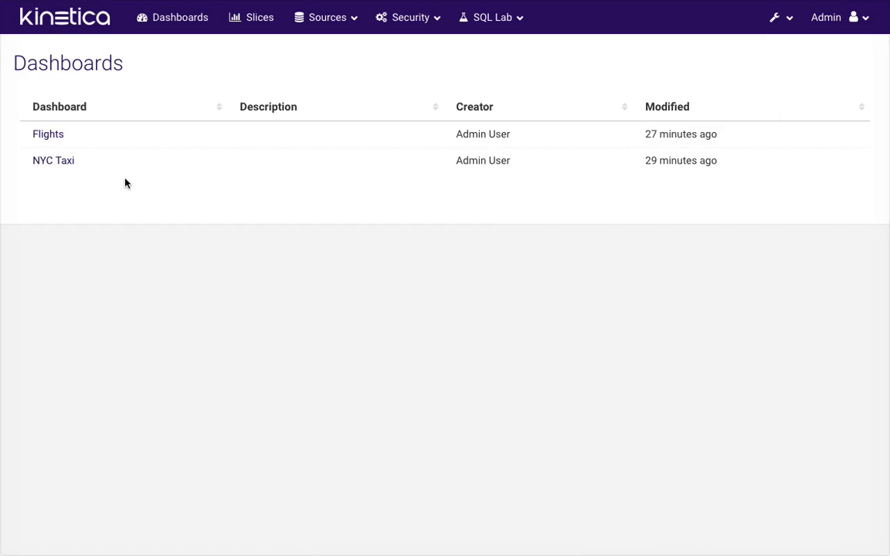
Start a new dashboard titled 'London Events'
left_click(174, 17)
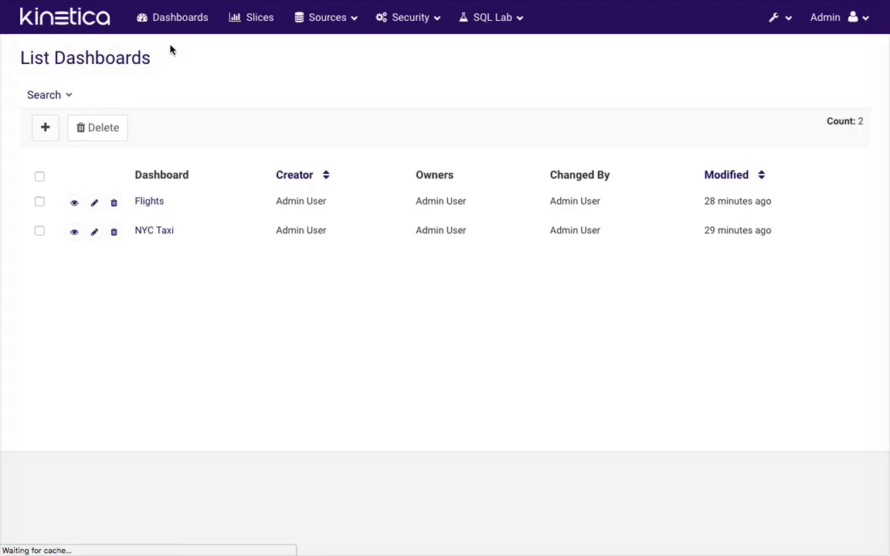
left_click(41, 131)
left_click(183, 111)
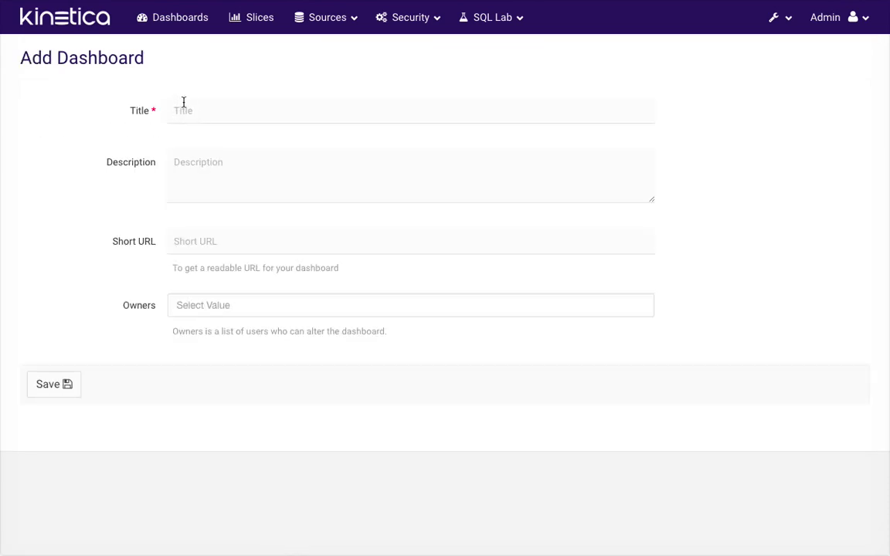
type("London Eev")
key("BackSpace")
key("BackSpace")
type("vents")
Save the London Events dashboard and begin creating a brand-new first slice
left_click(54, 391)
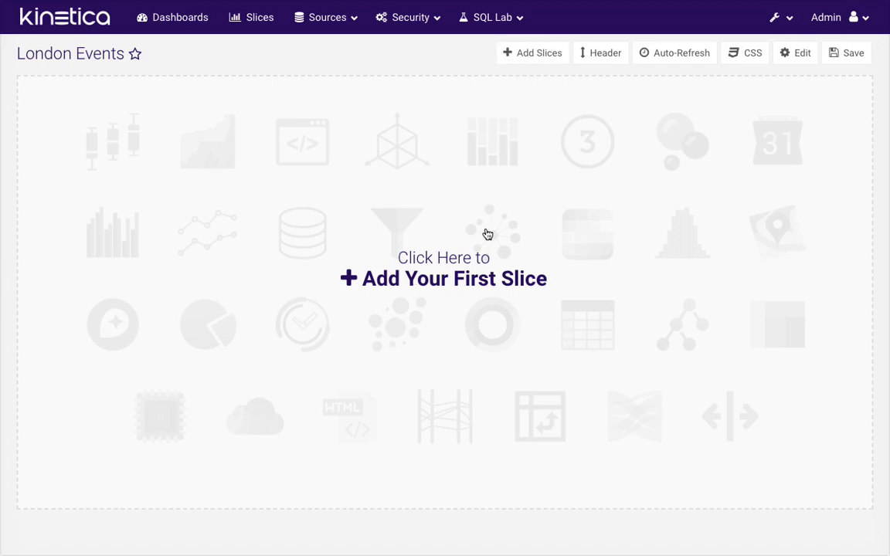
left_click(450, 286)
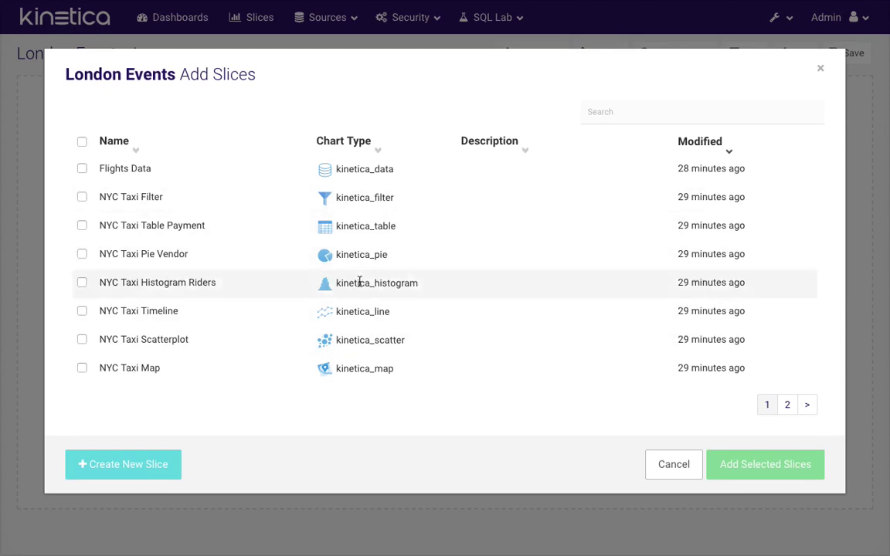
left_click(205, 262)
left_click(218, 260)
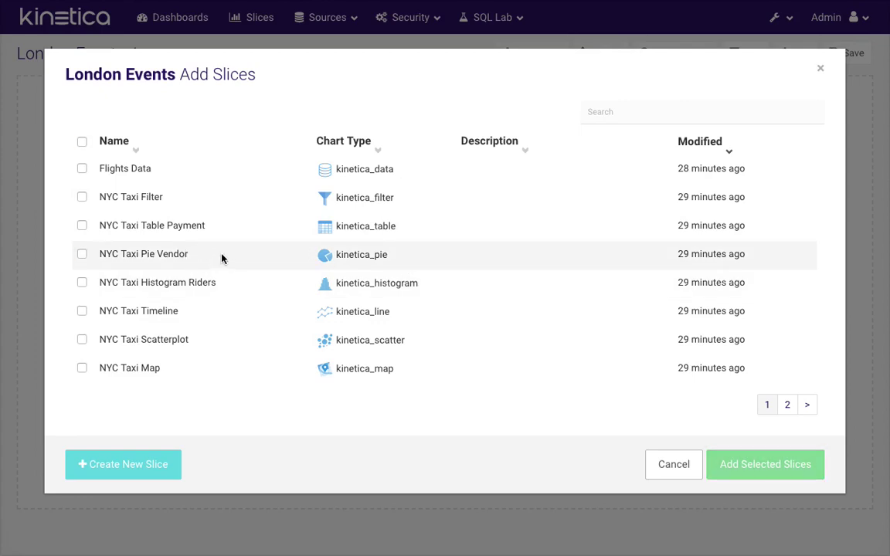
left_click(122, 468)
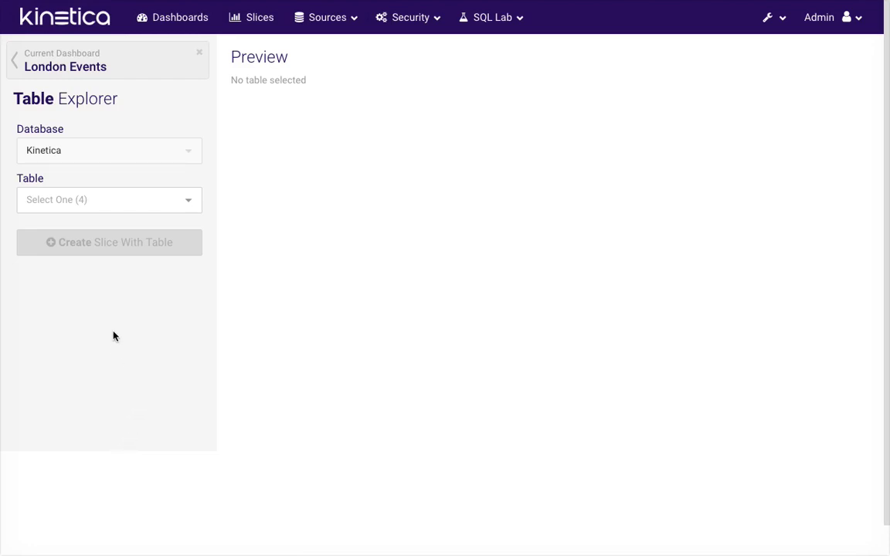
Preview the flights table in Table Explorer
left_click(103, 204)
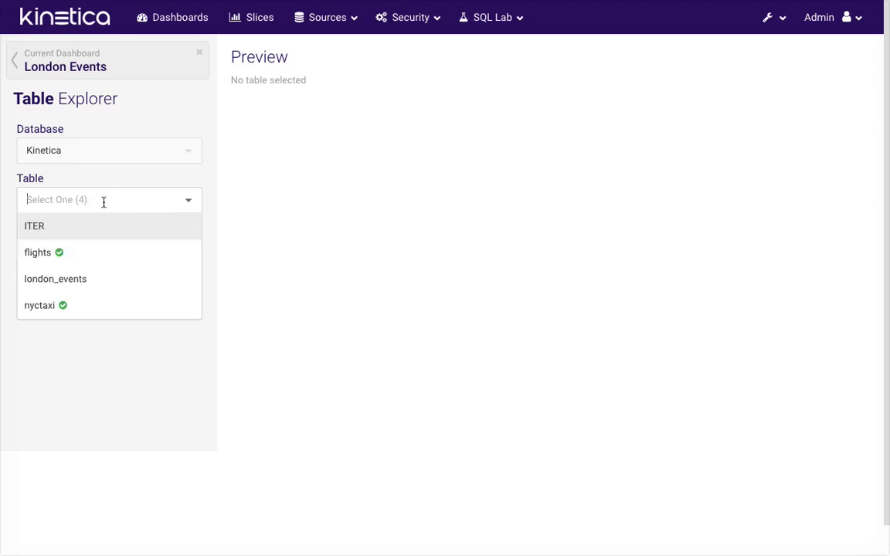
left_click(104, 255)
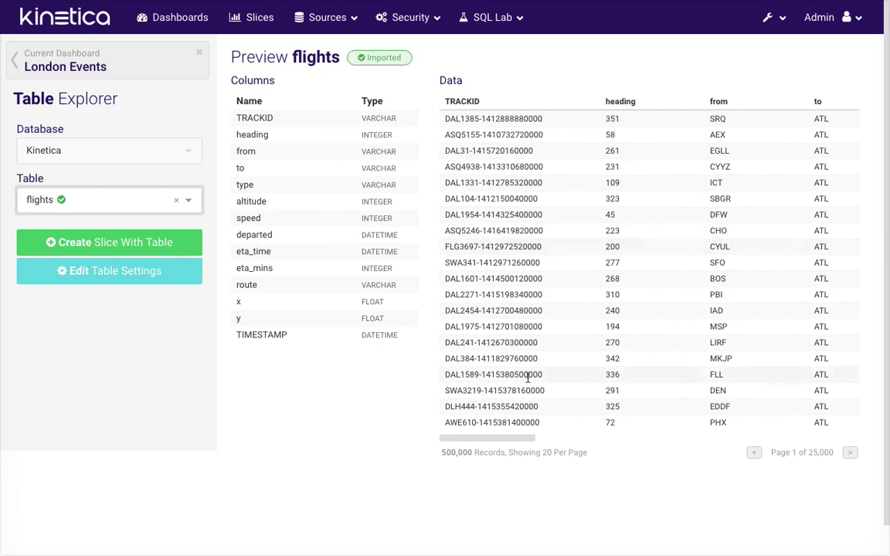
left_click_drag(508, 439, 547, 439)
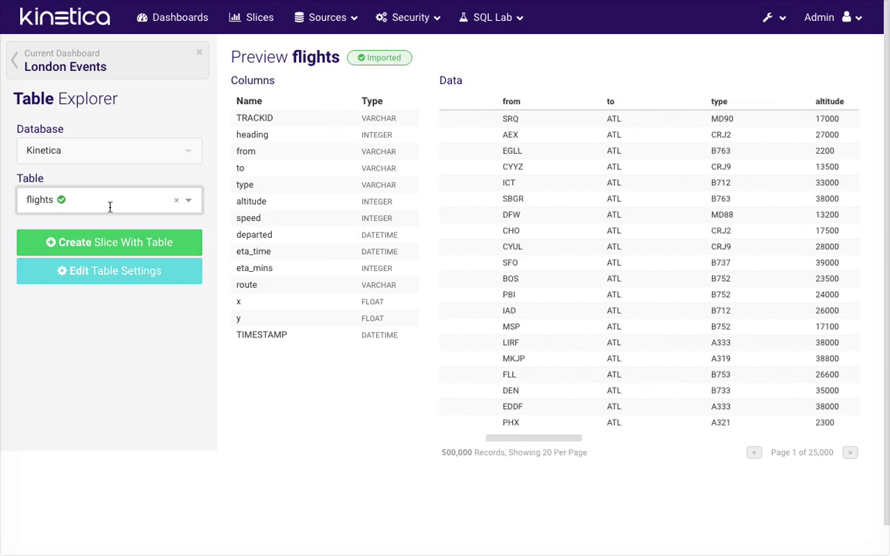
Page through london_events rows, then import it and create a slice counting 500000
left_click(186, 201)
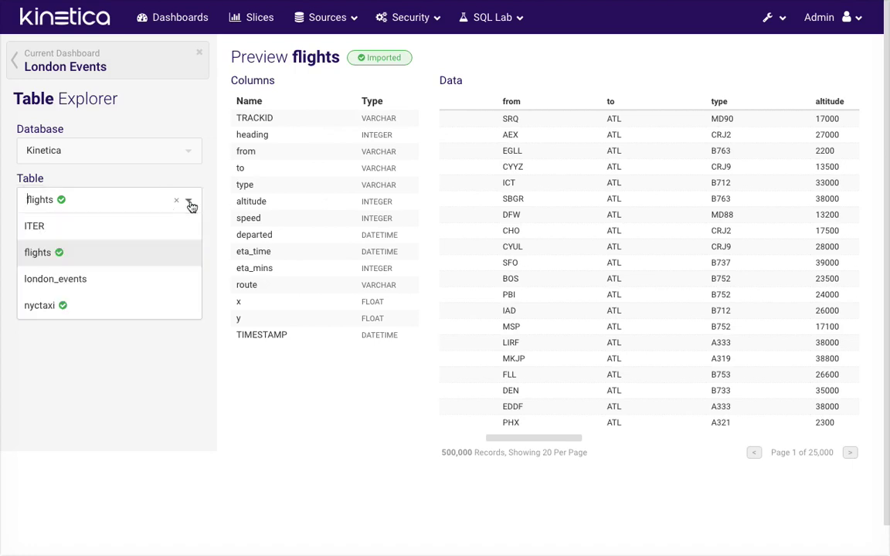
left_click(87, 283)
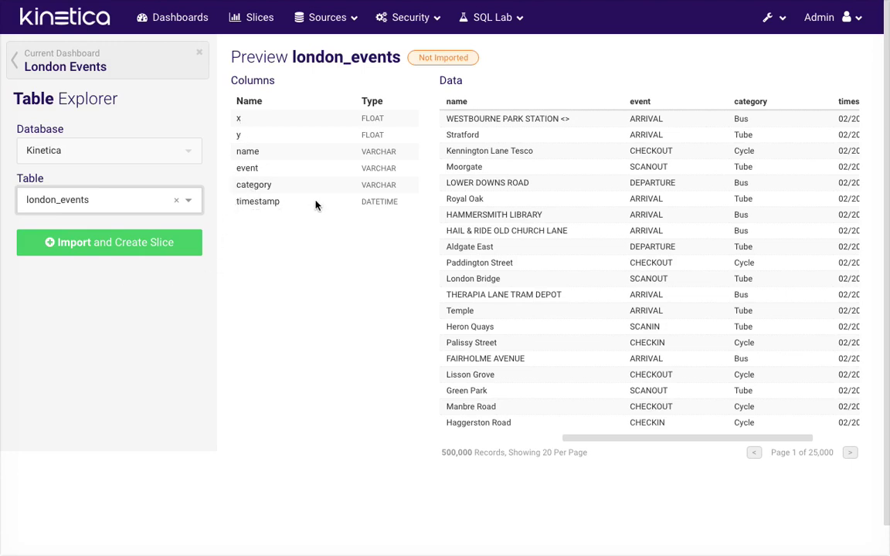
left_click_drag(585, 438, 485, 438)
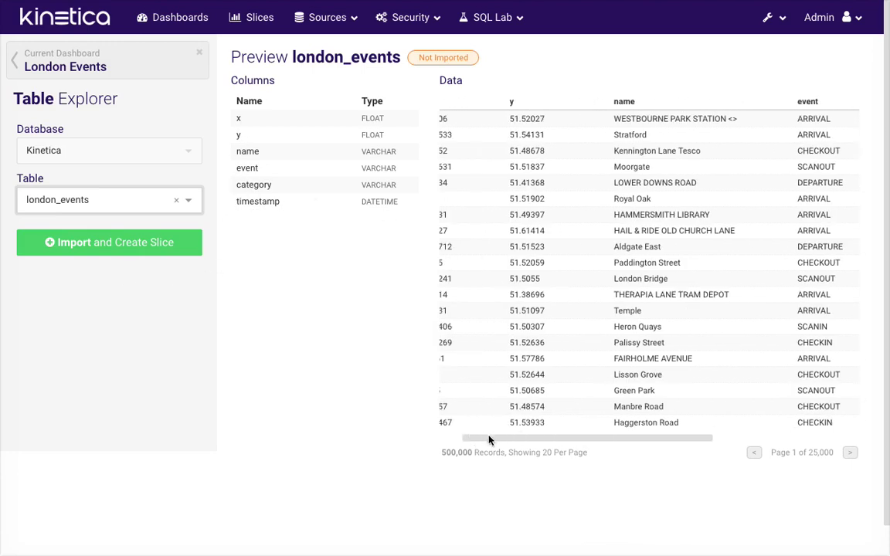
left_click(850, 453)
left_click(850, 452)
left_click(850, 453)
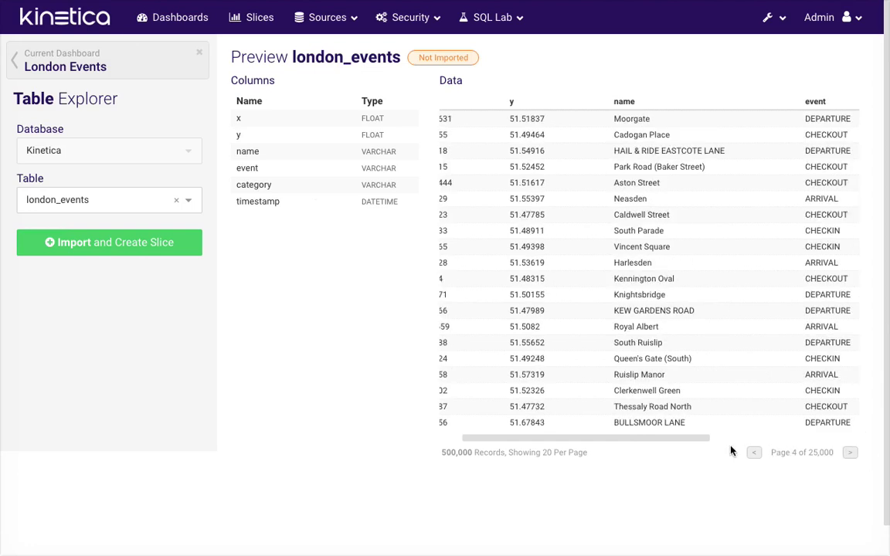
left_click_drag(693, 439, 544, 429)
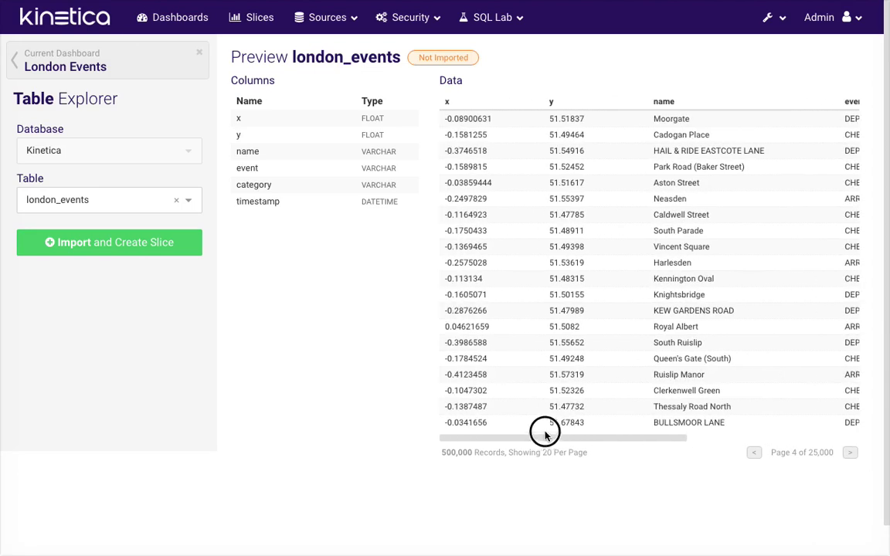
left_click(100, 255)
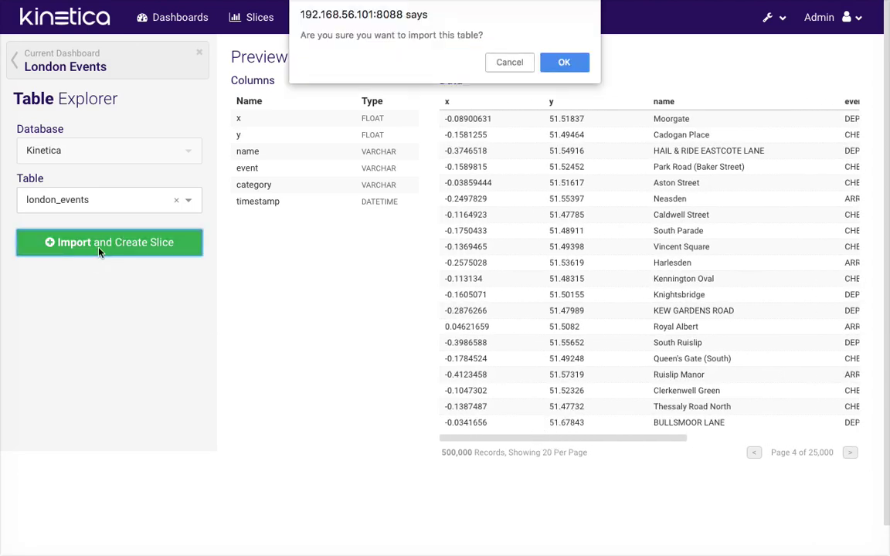
left_click(564, 62)
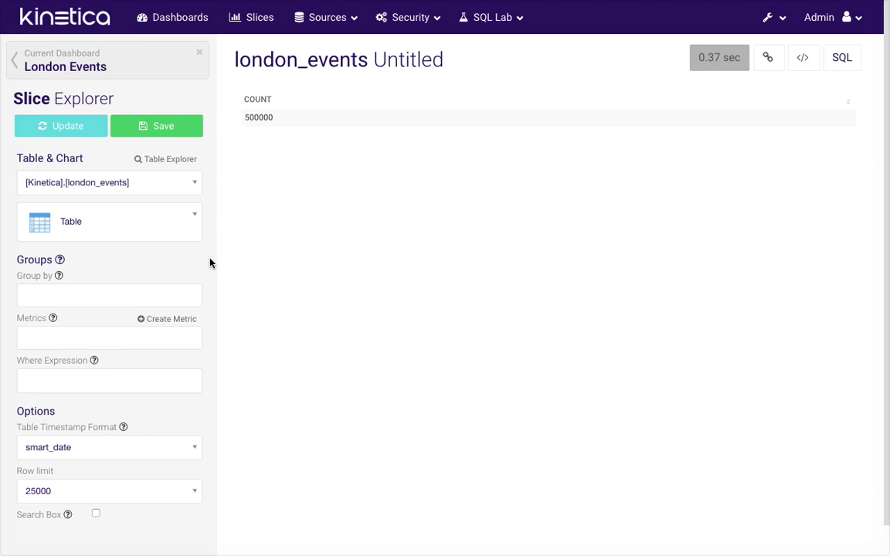
Make the slice a Filter chart using the gnbu colour theme
left_click(111, 228)
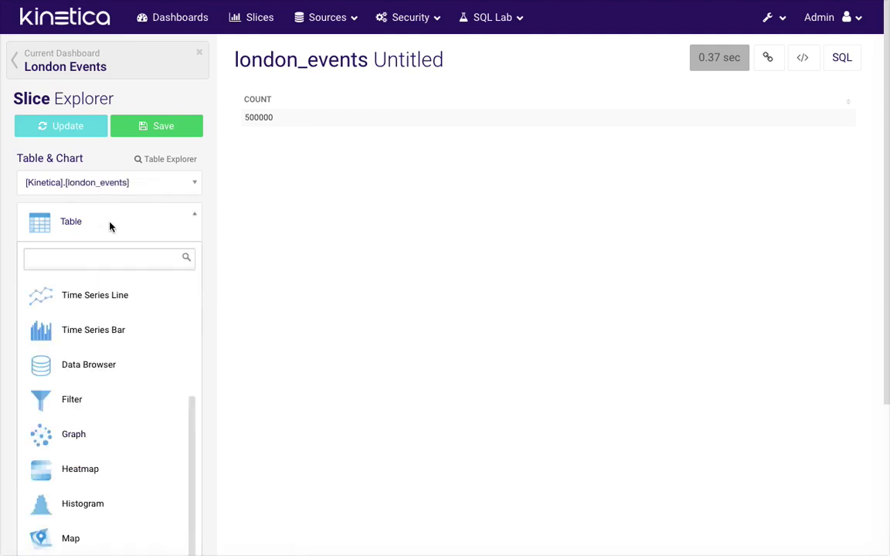
type("filter")
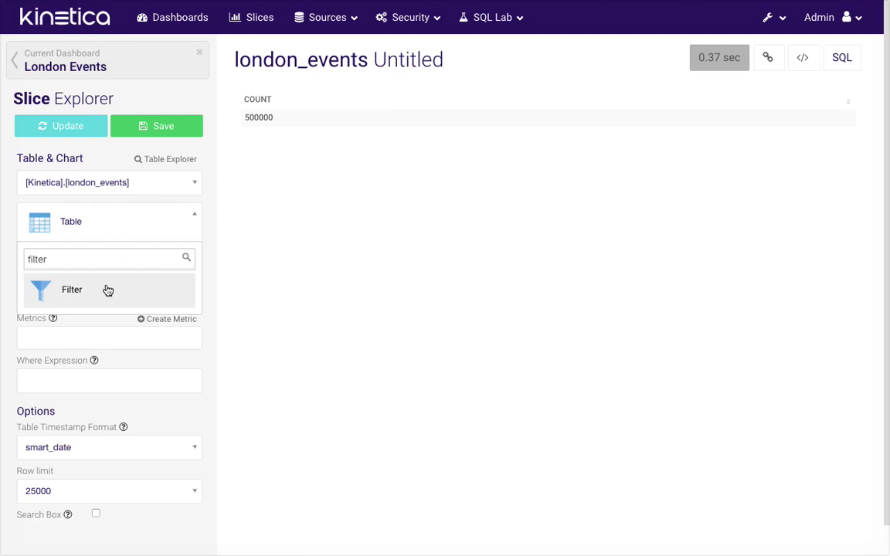
left_click(107, 290)
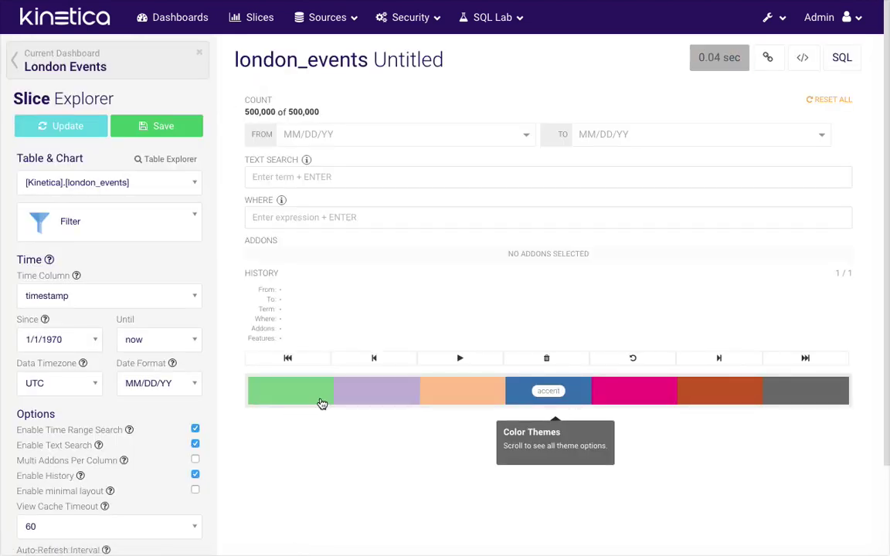
scroll(322, 404, "down", 3)
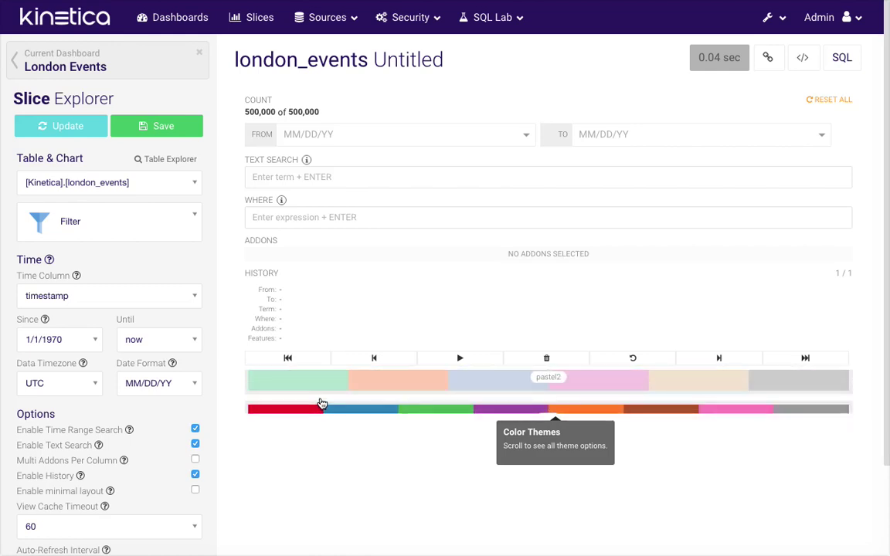
scroll(322, 403, "down", 4)
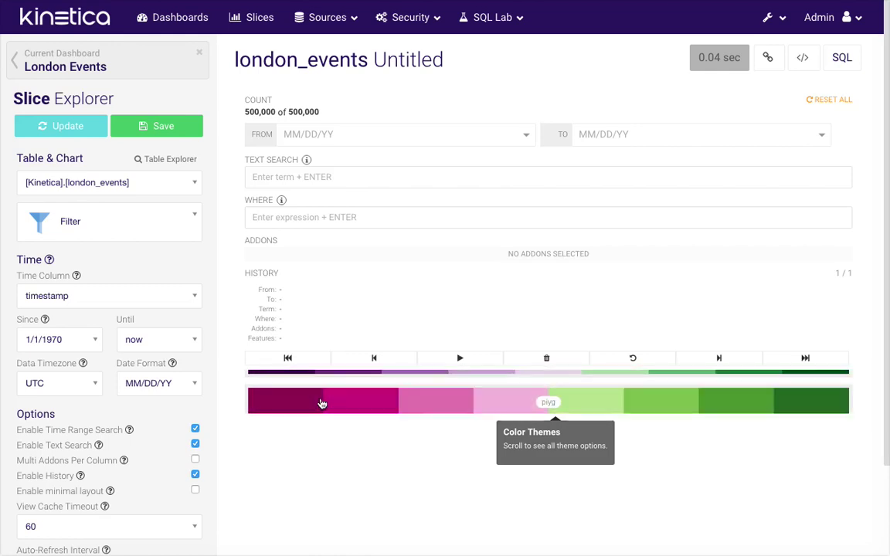
scroll(321, 404, "down", 3)
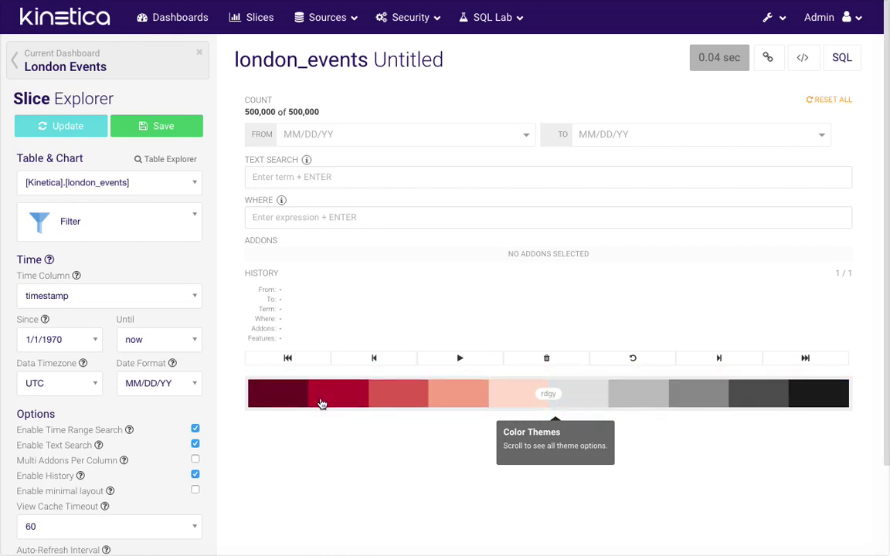
scroll(321, 403, "down", 3)
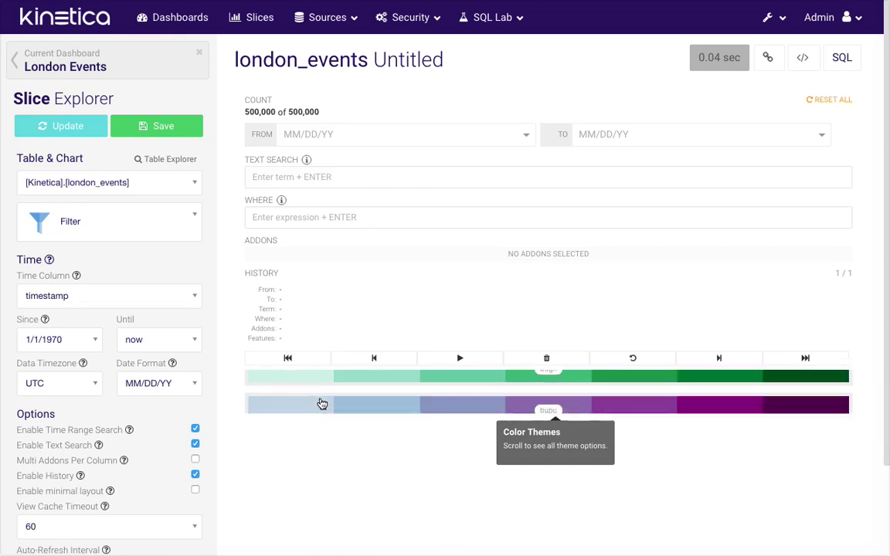
scroll(321, 403, "down", 1)
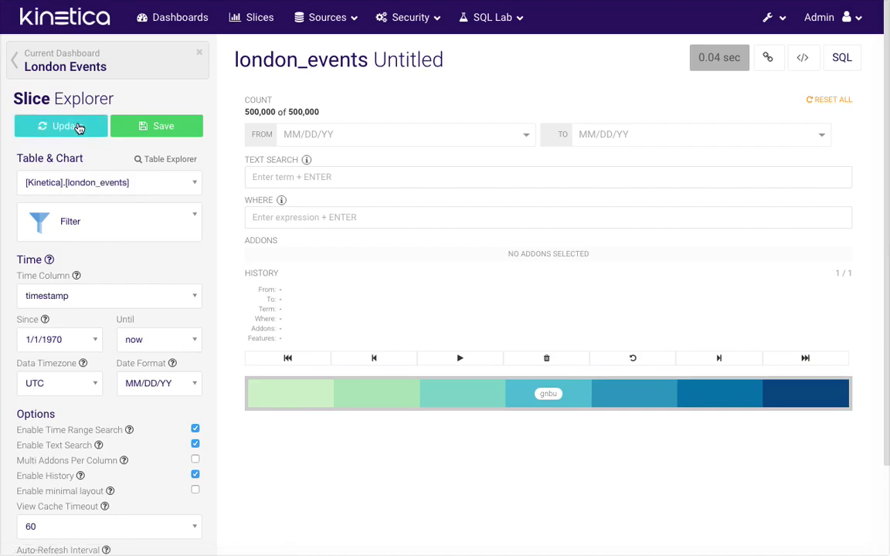
left_click(79, 127)
Save the slice under the name 'London Filter'
left_click(144, 128)
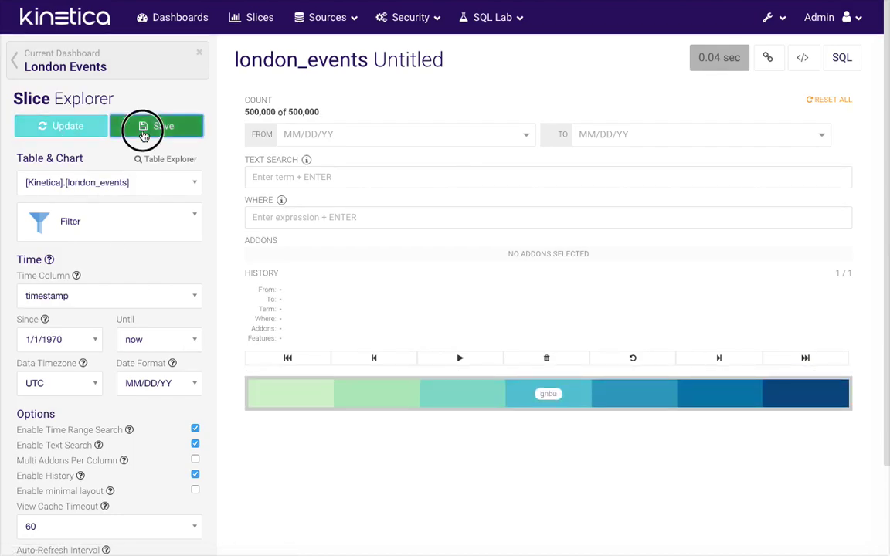
left_click(293, 114)
type("London Fil")
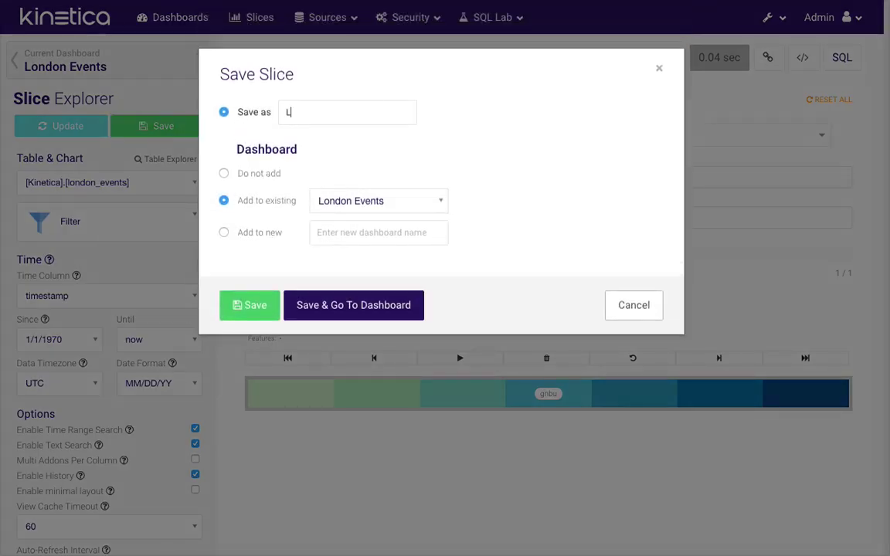
type("ter")
Place London Filter at the dashboard's top-right, stretch it taller, and save the layout
left_click(352, 312)
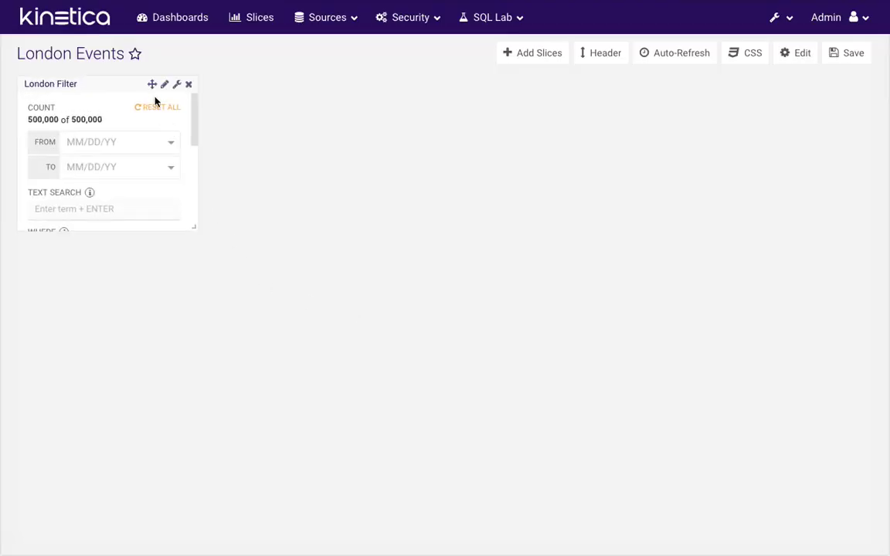
left_click(149, 84)
left_click_drag(149, 84, 825, 81)
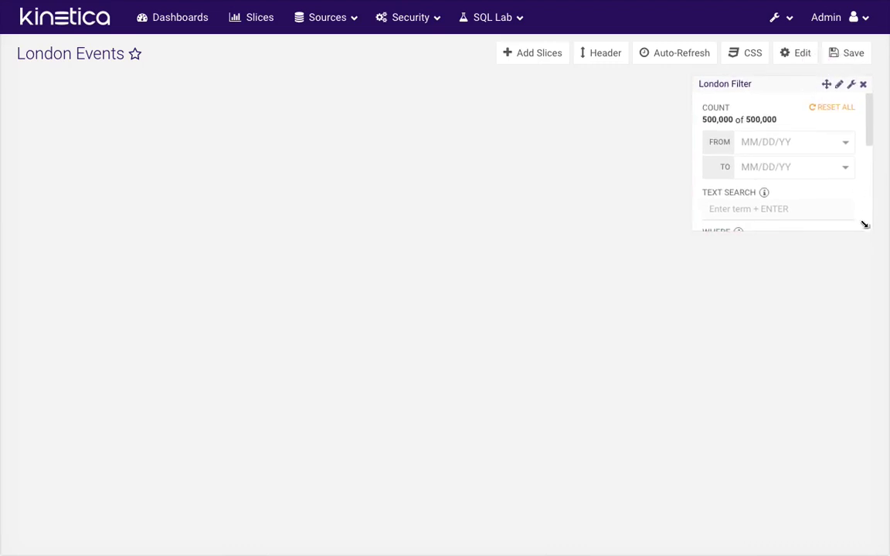
left_click_drag(863, 225, 866, 535)
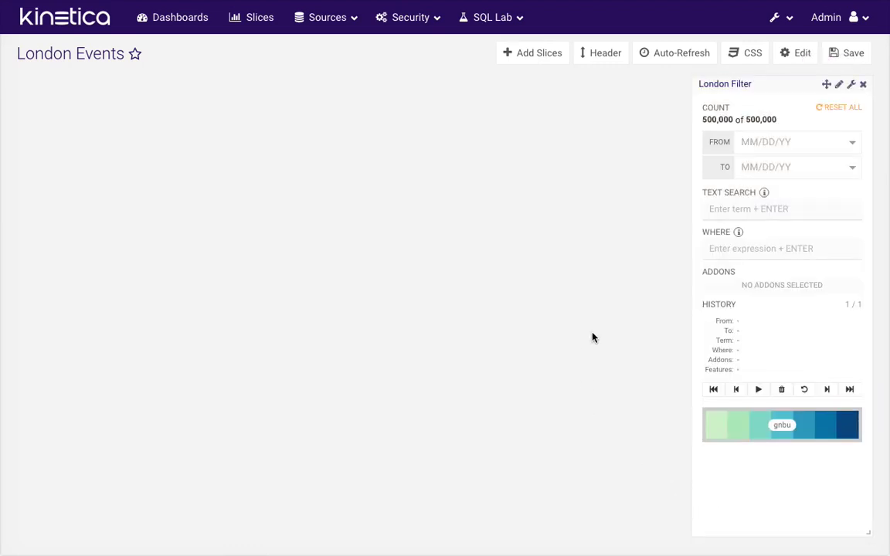
left_click(848, 62)
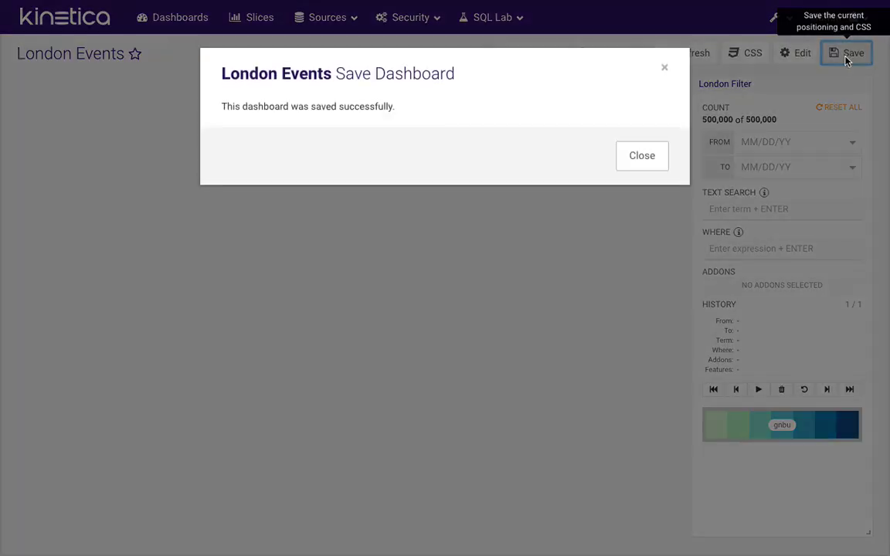
left_click(642, 157)
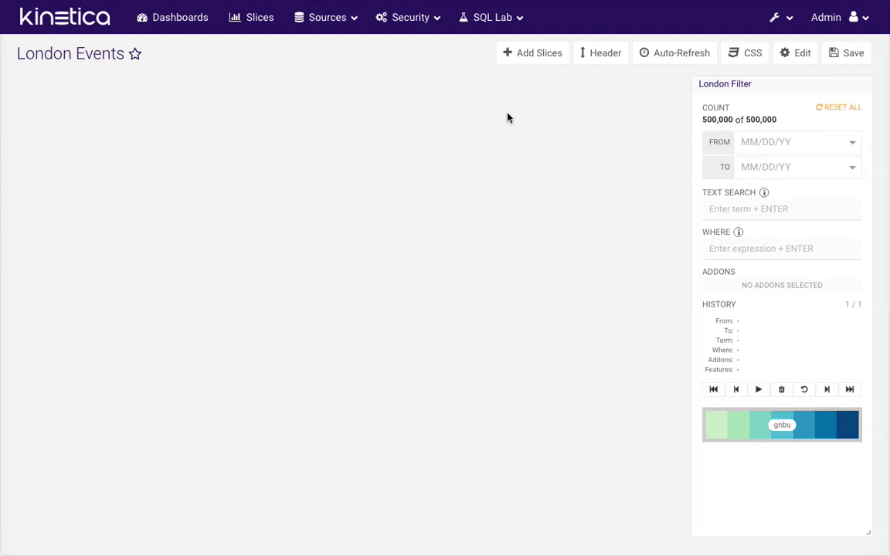
left_click(539, 56)
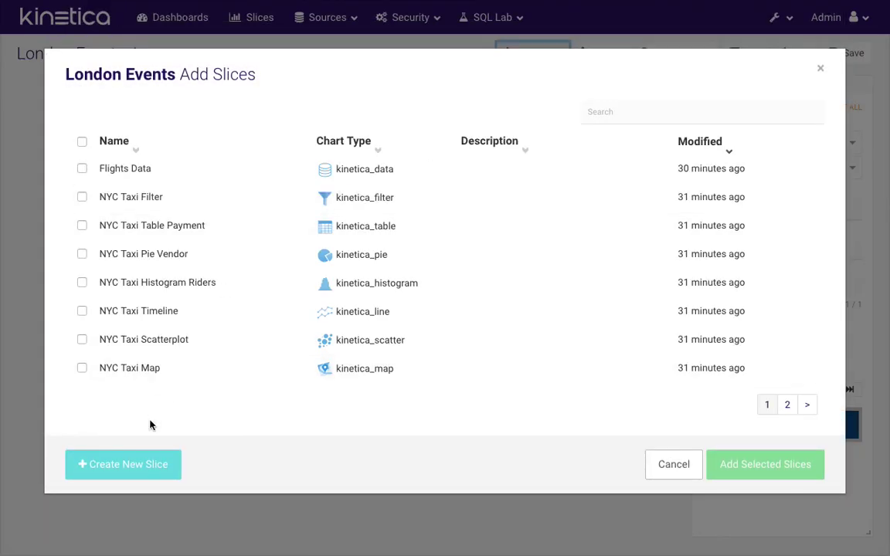
Create a second new slice from the london_events table
left_click(133, 465)
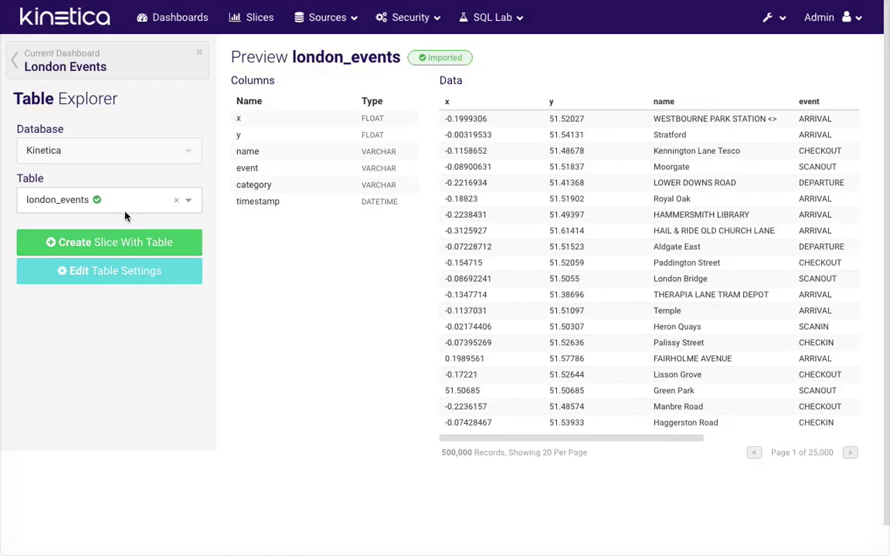
left_click(113, 241)
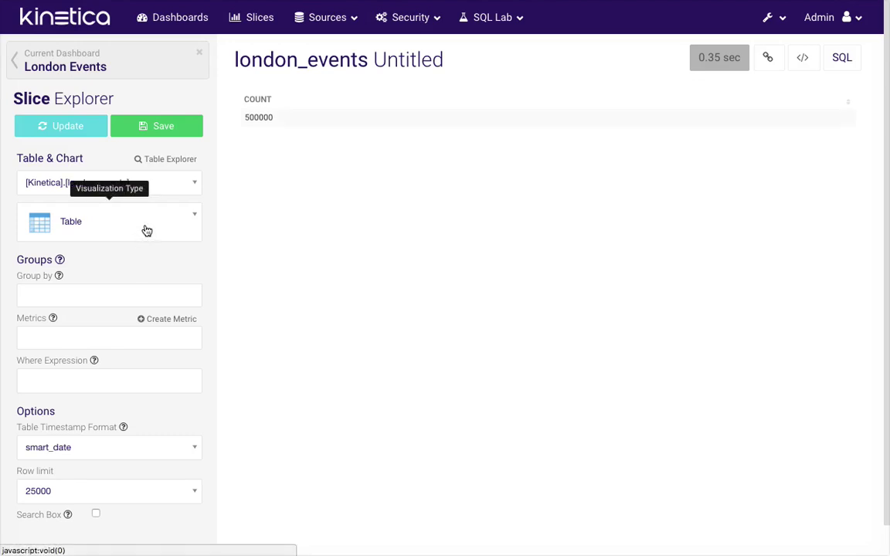
Turn the slice into a Map chart and zoom it onto Greater London
left_click(147, 230)
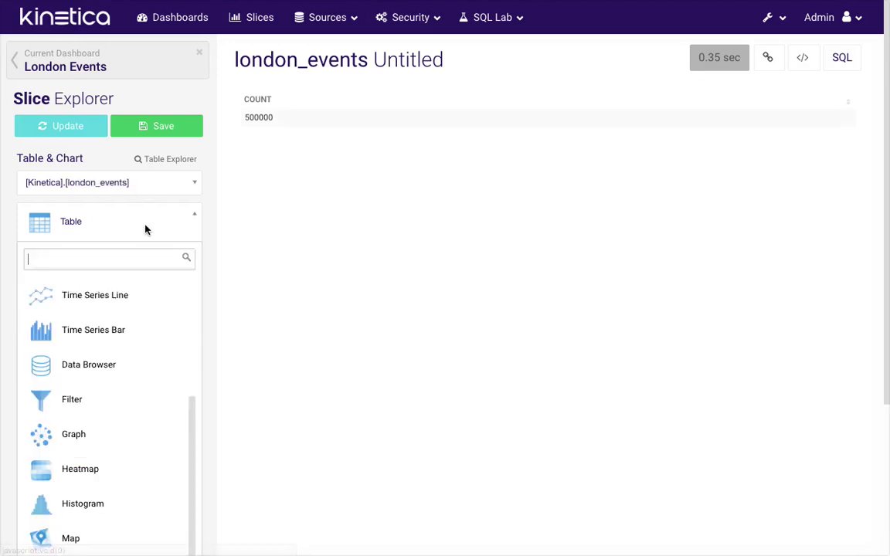
type("map")
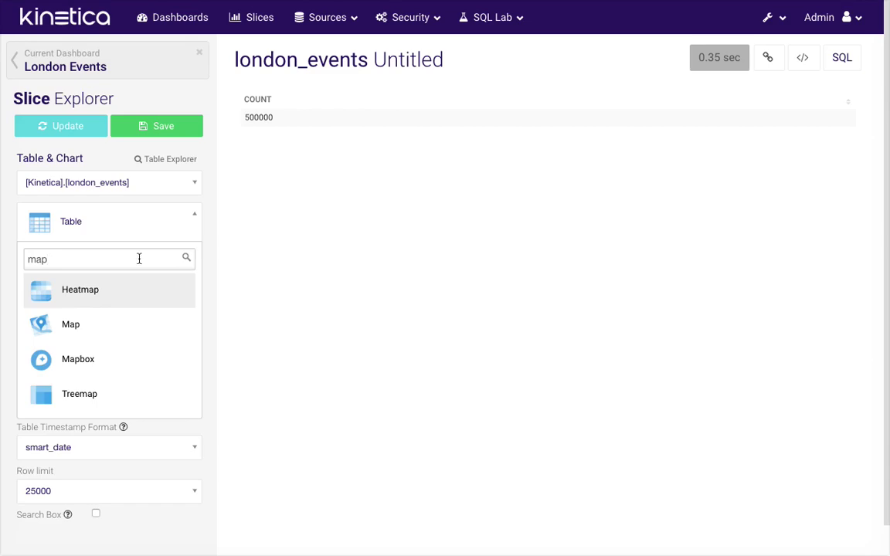
left_click(106, 324)
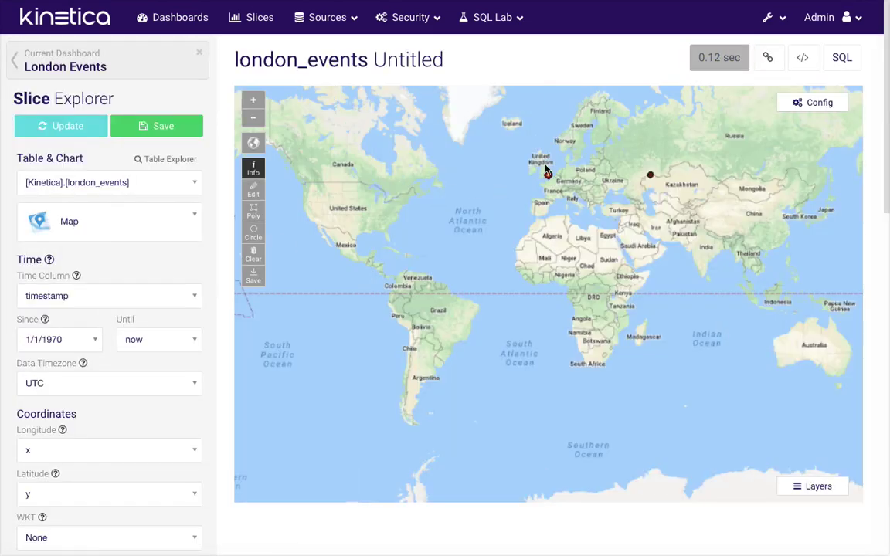
scroll(546, 169, "up", 5)
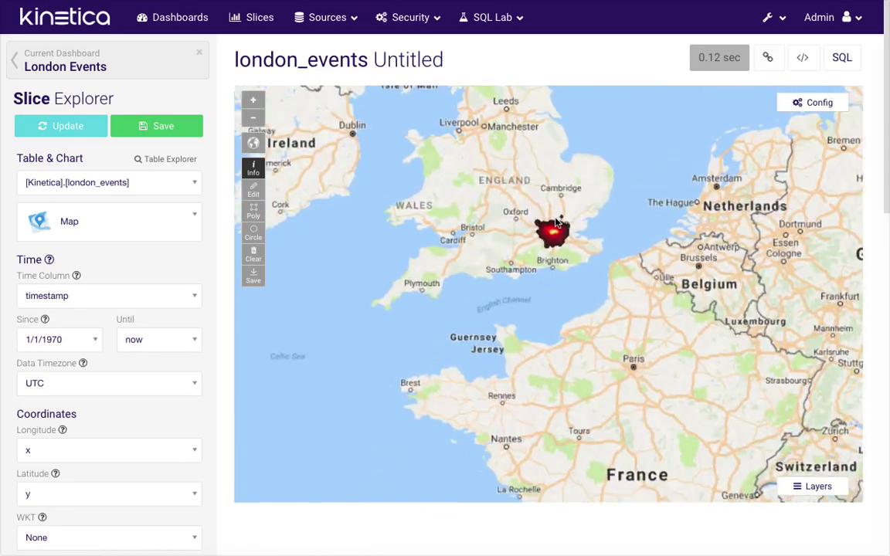
scroll(556, 222, "up", 2)
scroll(569, 301, "up", 3)
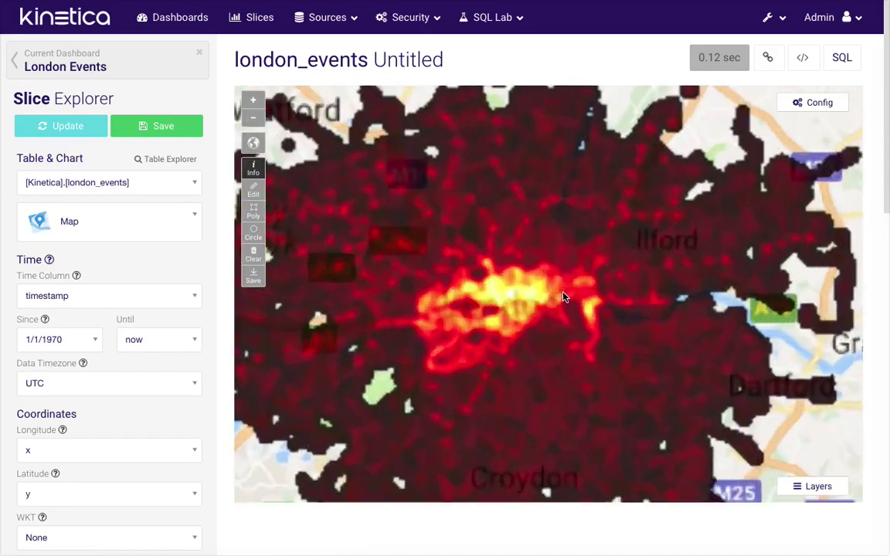
scroll(514, 305, "down", 3)
scroll(511, 307, "up", 2)
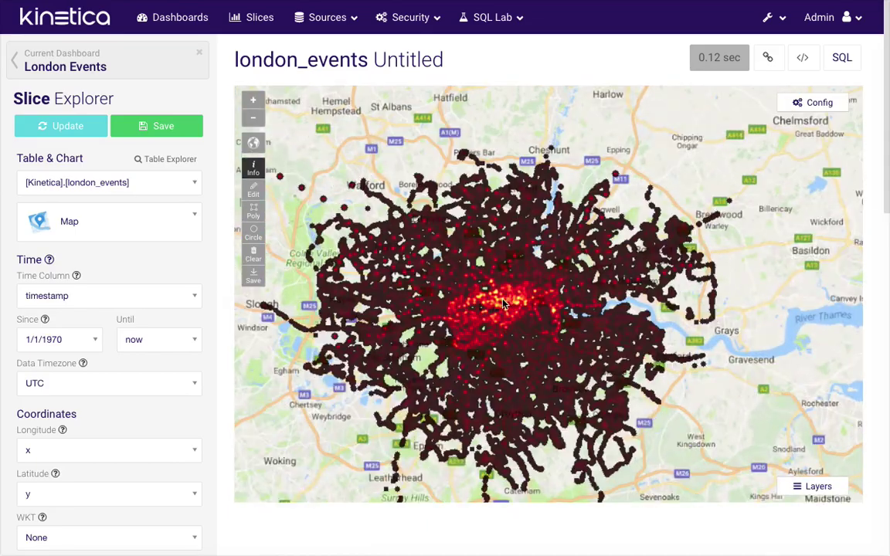
left_click_drag(509, 304, 554, 287)
left_click(815, 102)
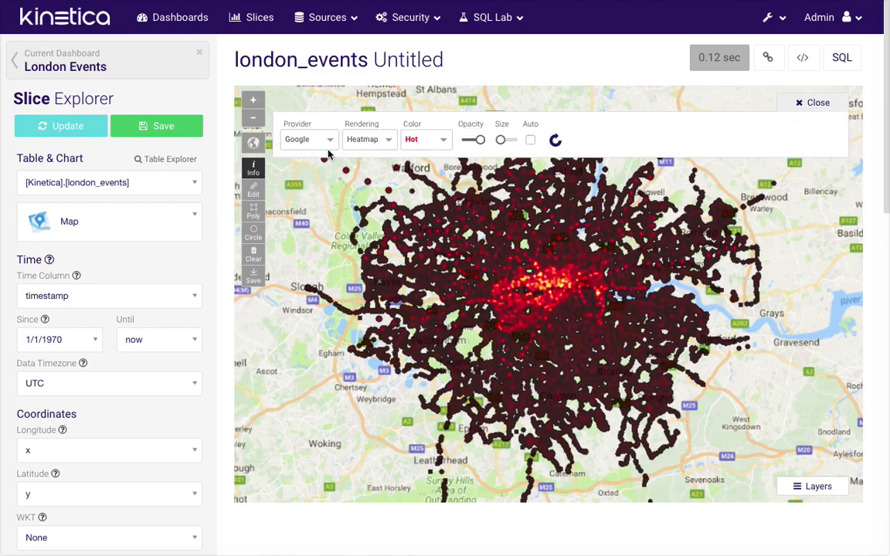
Switch the base map to OpenLayer street tiles, enlarge the heatmap points, and refresh
left_click(324, 148)
left_click(309, 183)
left_click(330, 150)
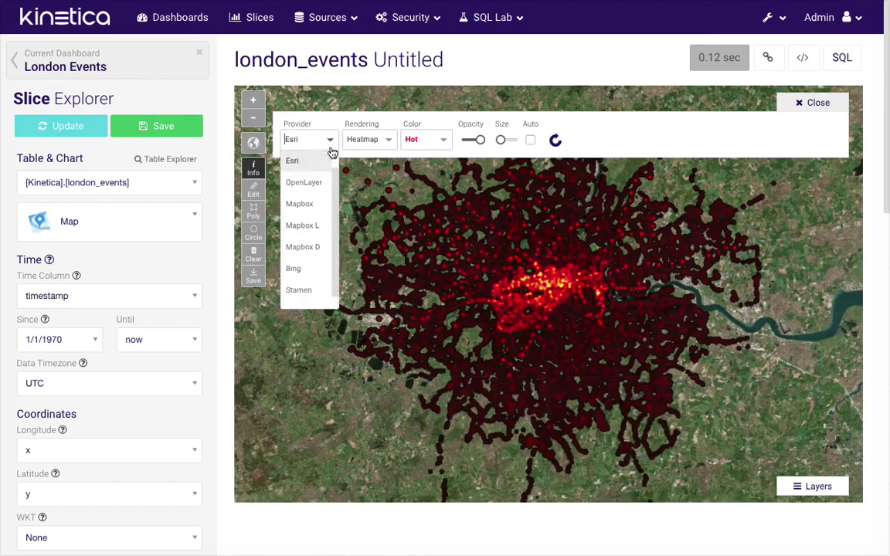
left_click(312, 184)
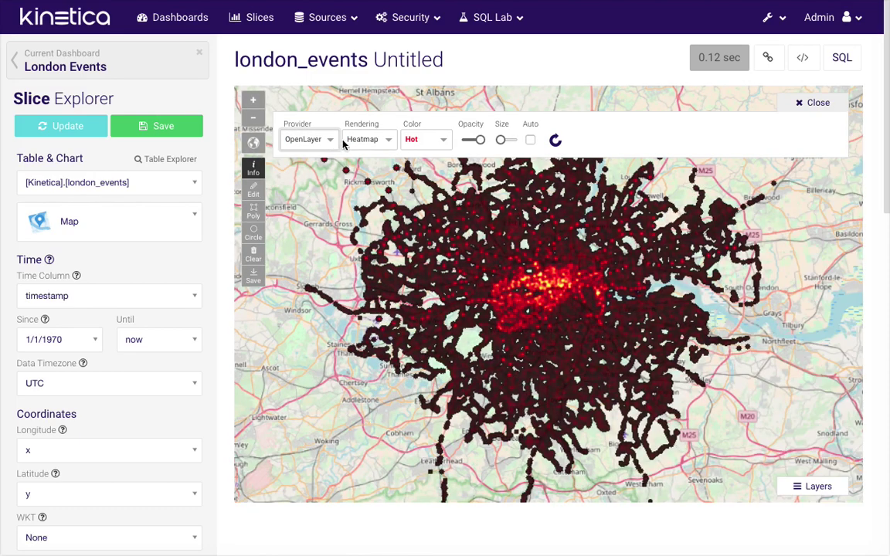
left_click(503, 139)
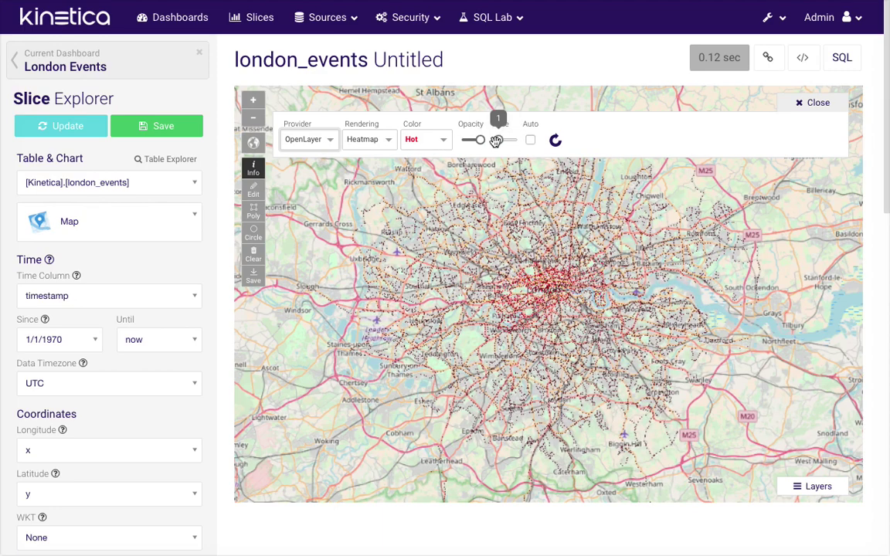
left_click_drag(496, 140, 500, 140)
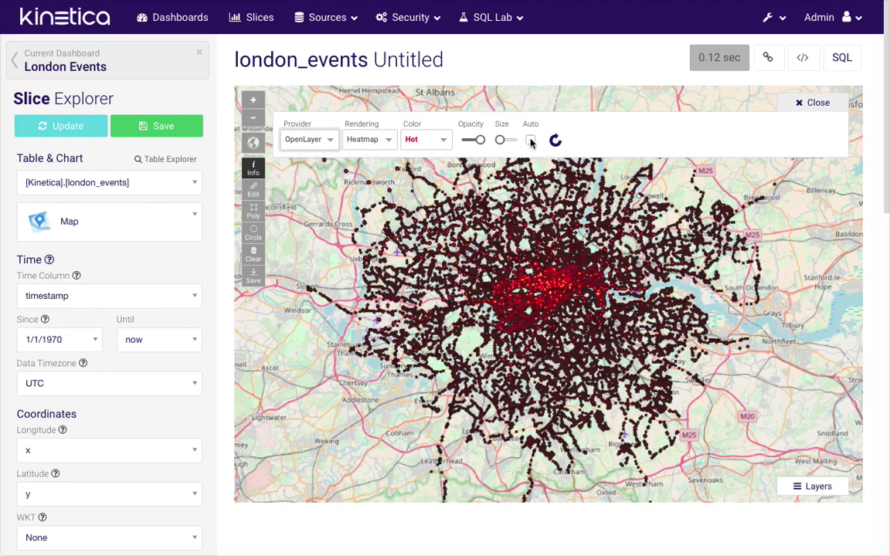
left_click(817, 103)
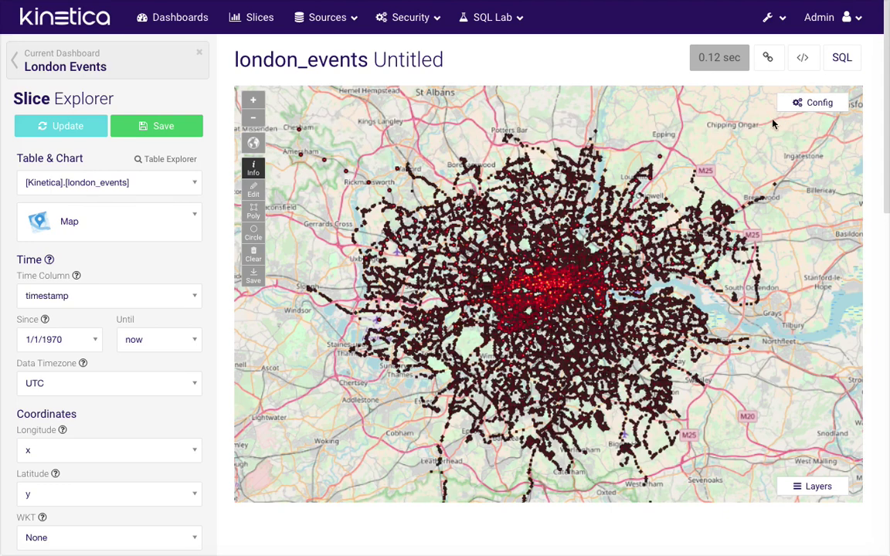
left_click(97, 132)
Save the map slice as 'London Map' and return to the dashboard
left_click(180, 125)
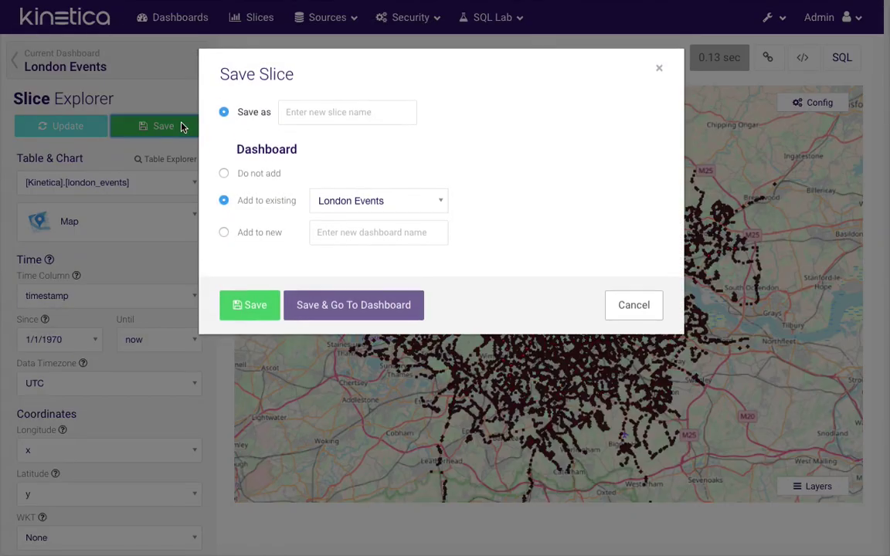
left_click(324, 105)
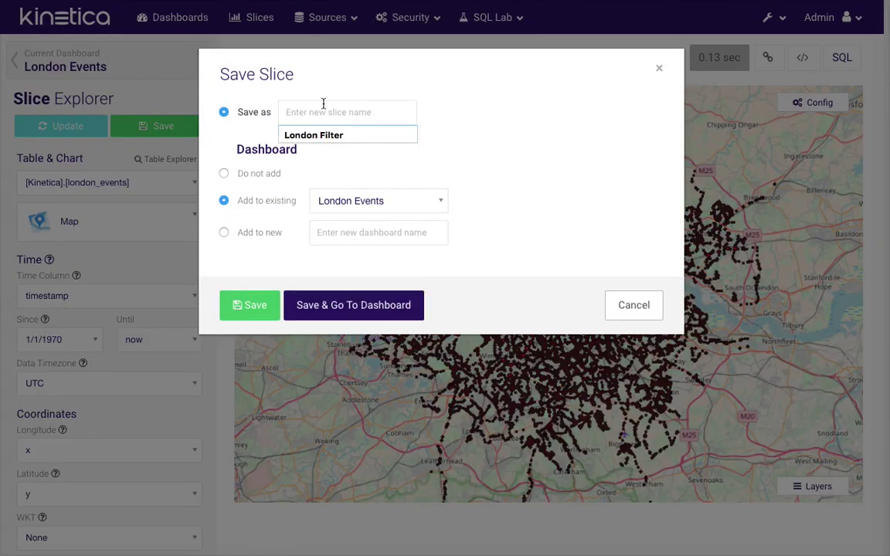
type("London Map")
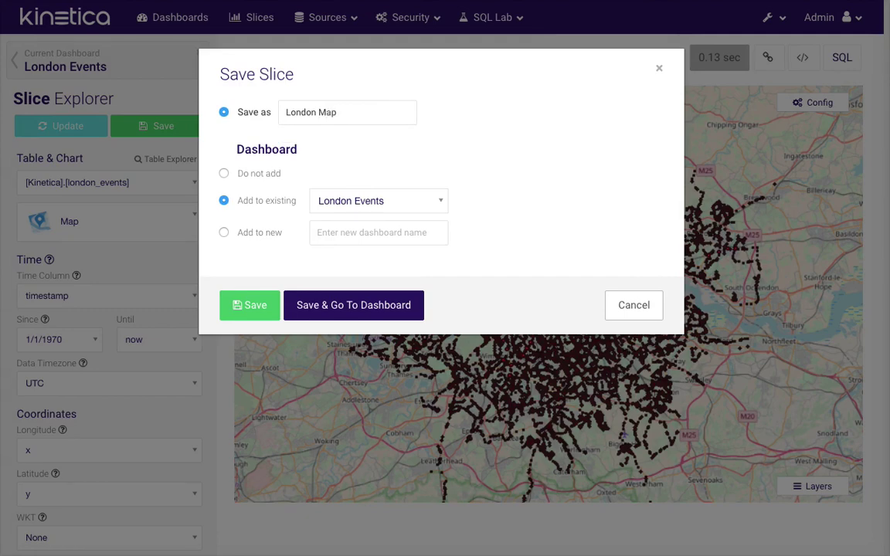
left_click(342, 306)
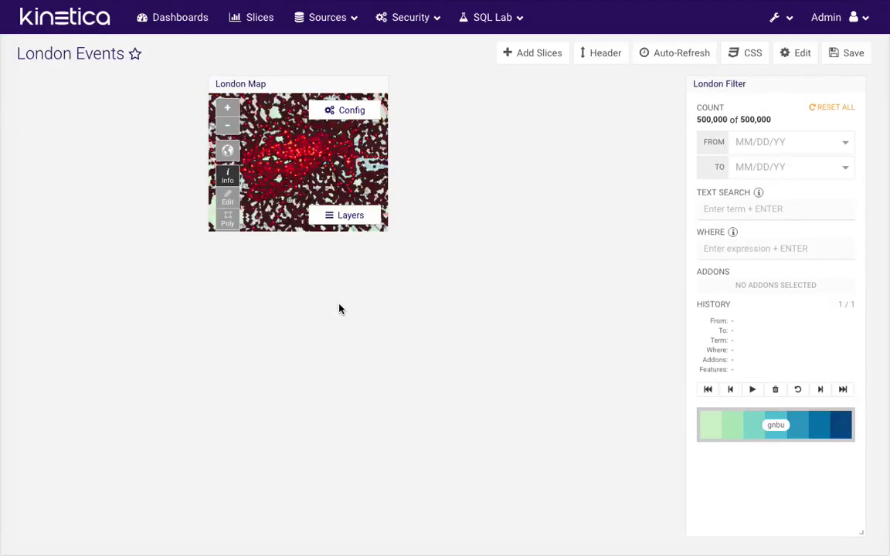
Enlarge London Map, widen it up to the filter, and save the layout
left_click_drag(384, 229, 564, 394)
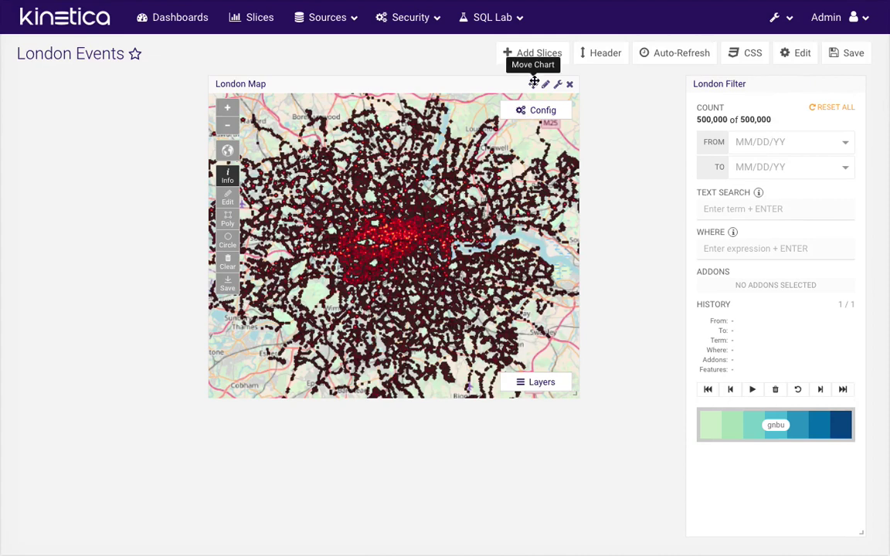
left_click_drag(533, 84, 583, 83)
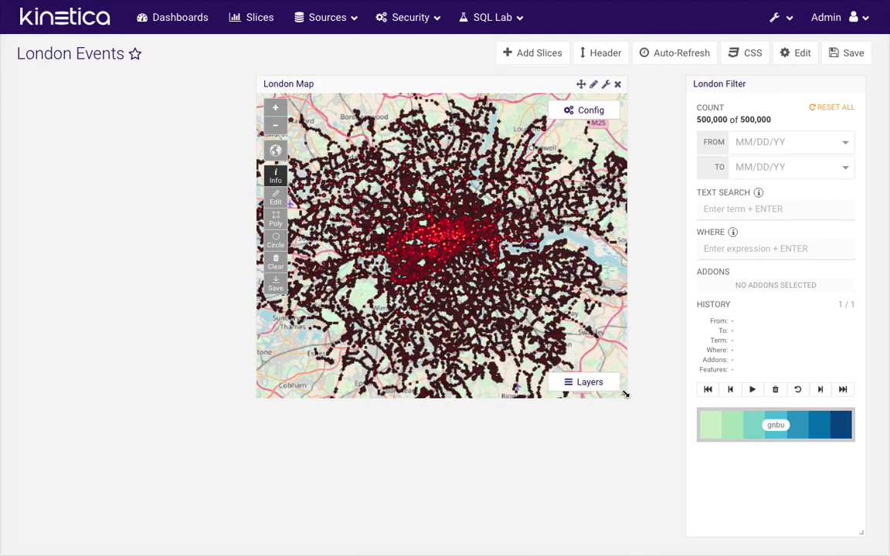
left_click_drag(626, 394, 668, 396)
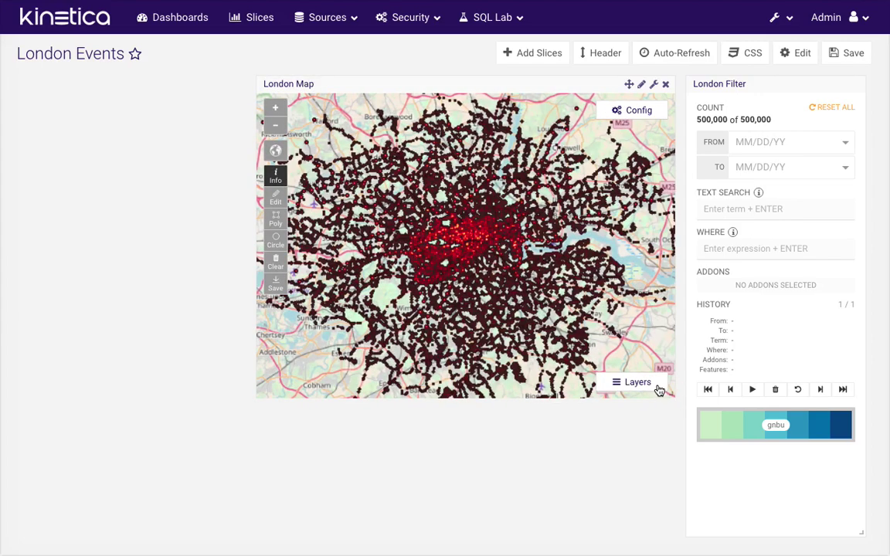
left_click(841, 52)
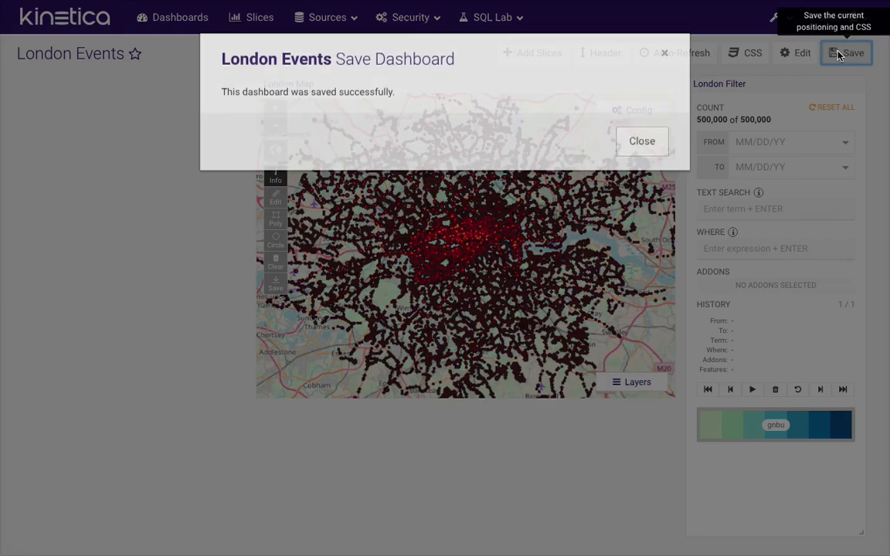
left_click(629, 161)
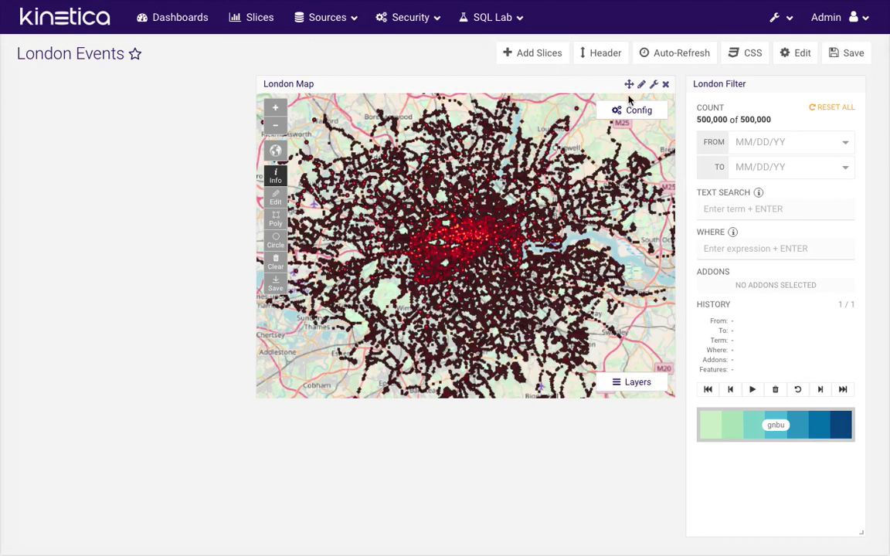
Recolour the London Map heatmap with the Jet colour scheme
left_click(655, 86)
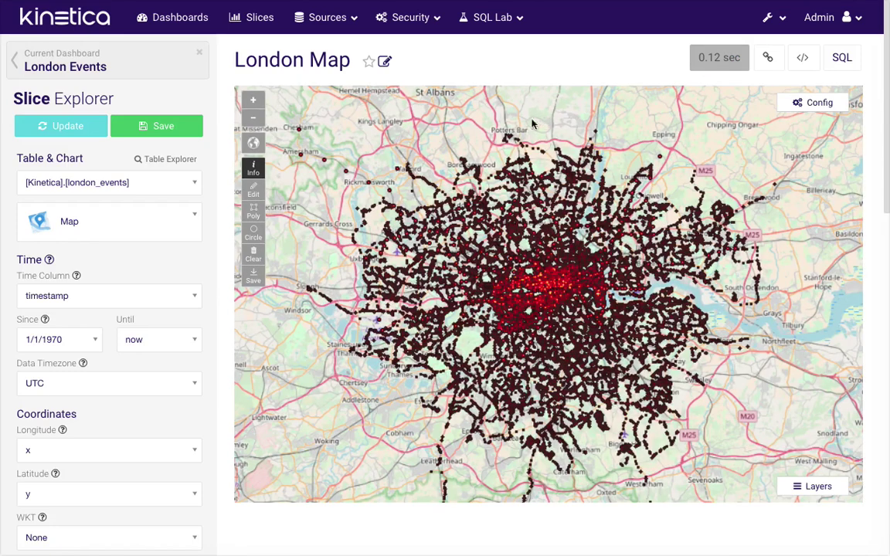
left_click(801, 103)
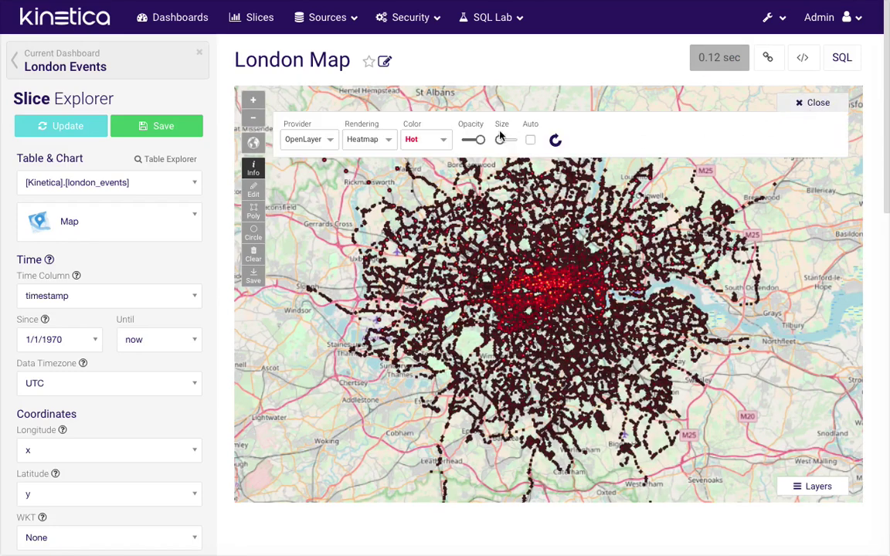
left_click(441, 142)
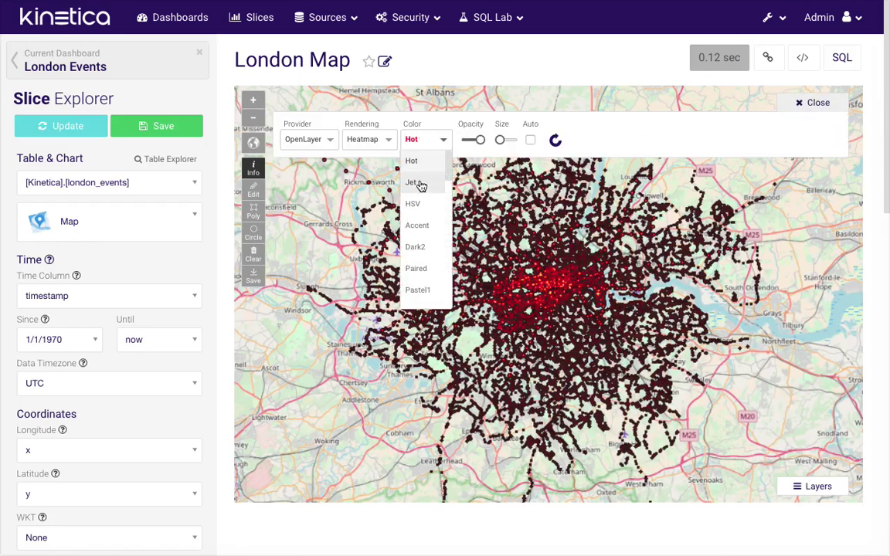
left_click(421, 183)
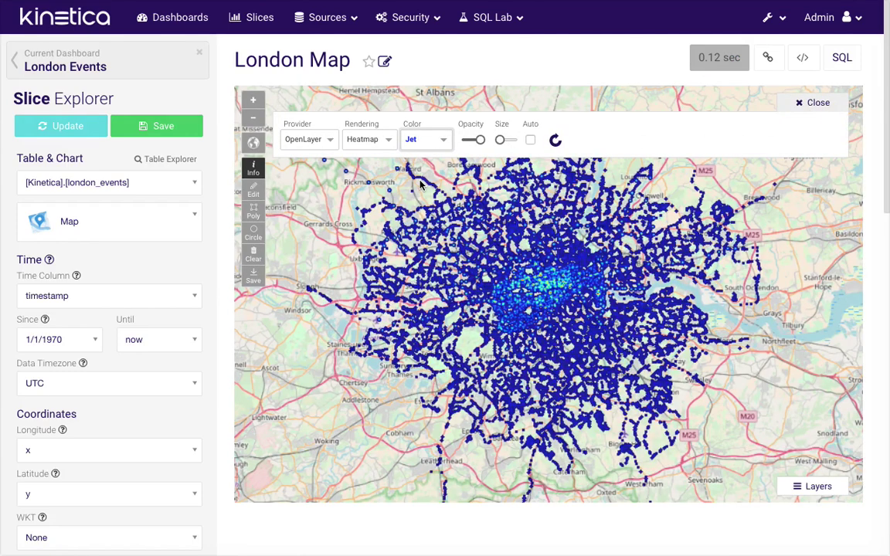
left_click(807, 102)
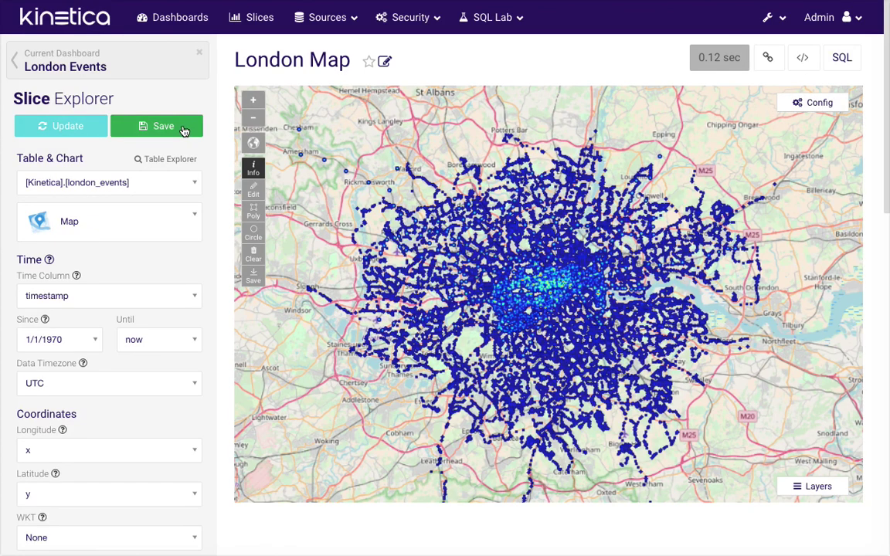
Save over the existing London Map slice and return to the London Events dashboard
left_click(163, 126)
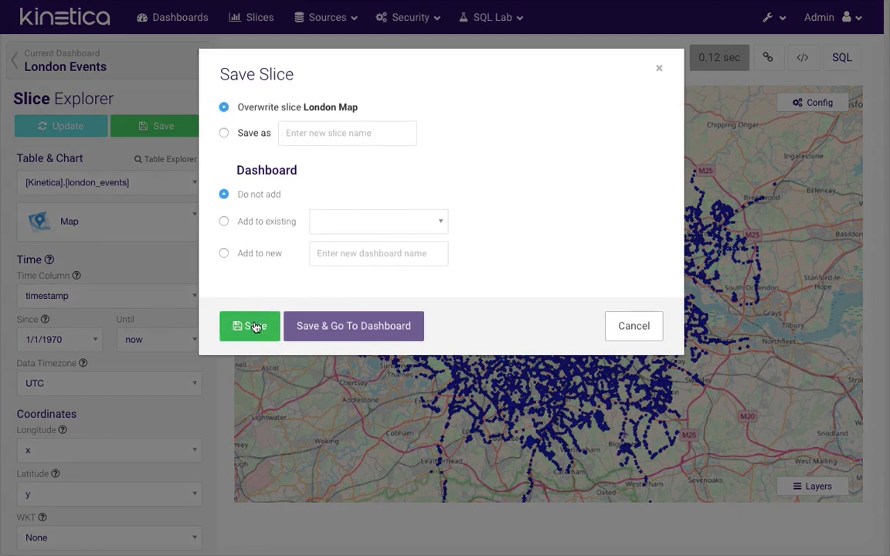
left_click(255, 326)
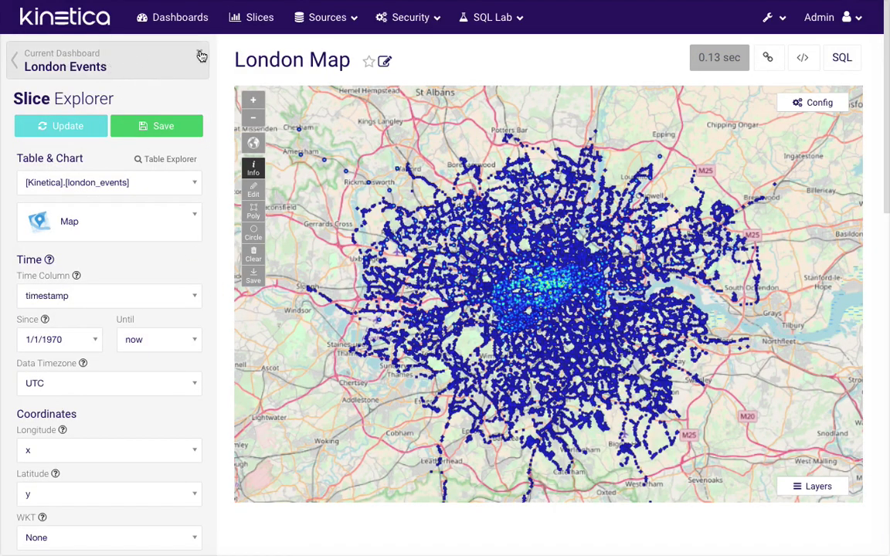
left_click(114, 61)
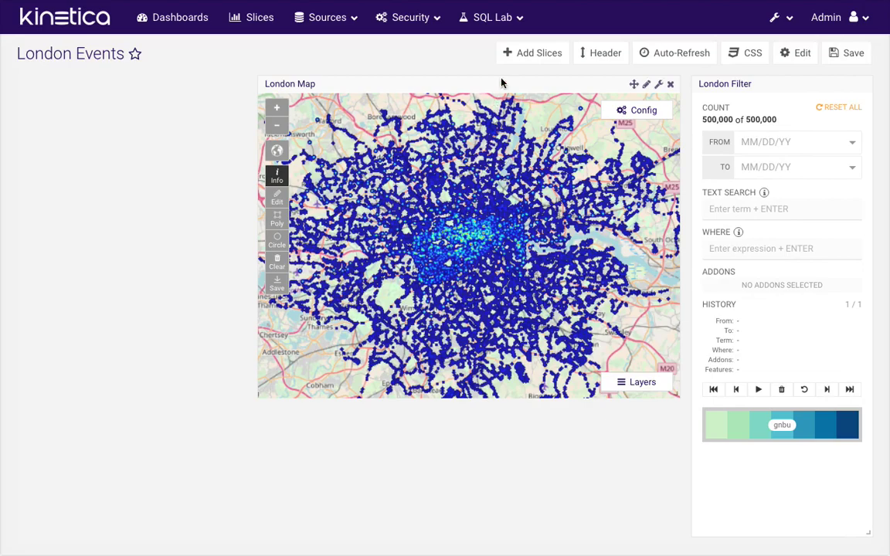
left_click(533, 52)
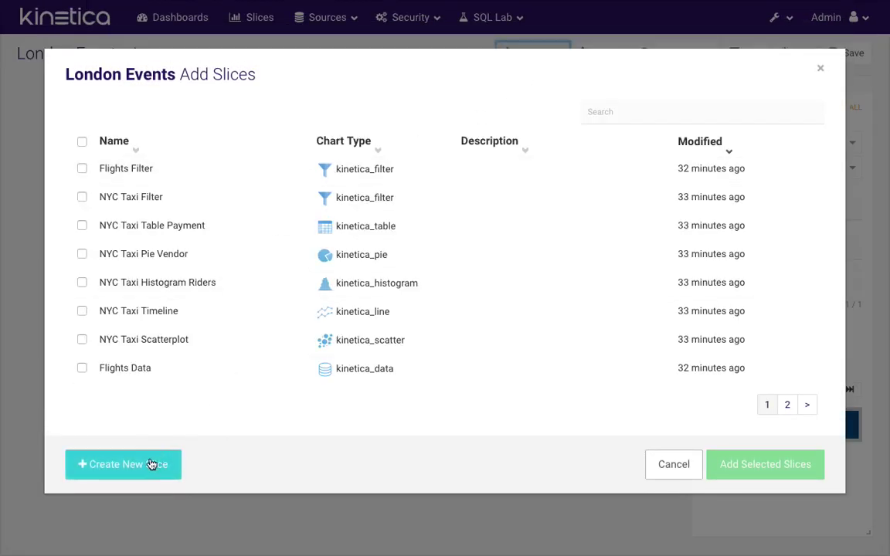
Create a new Time Series Line slice from the london_events table
left_click(152, 465)
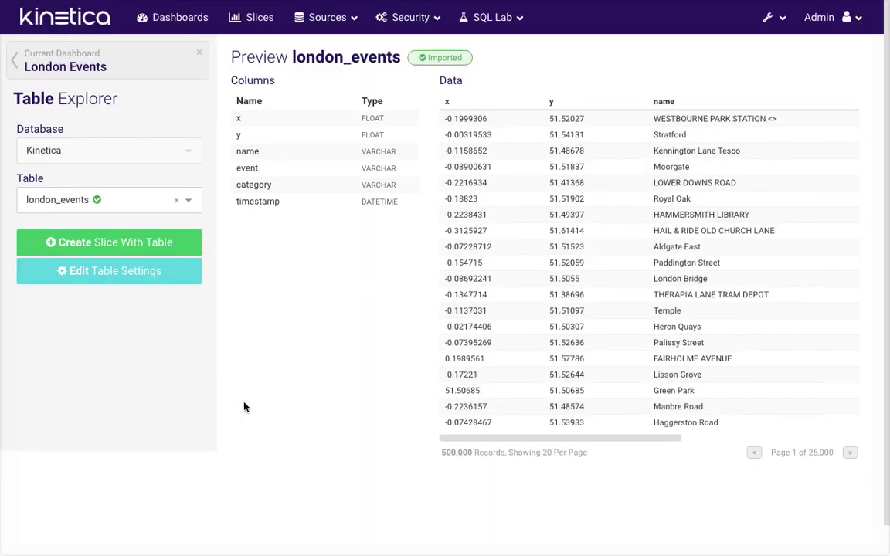
left_click(124, 242)
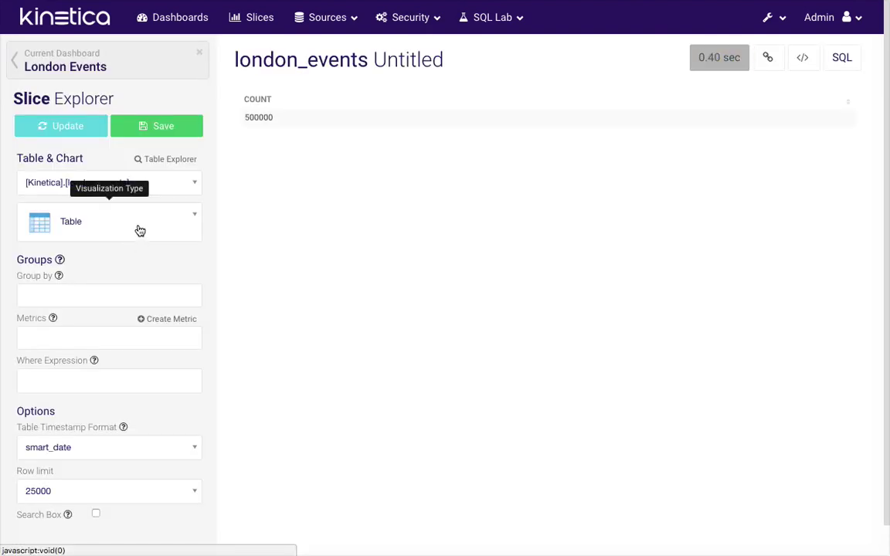
left_click(140, 230)
type("time")
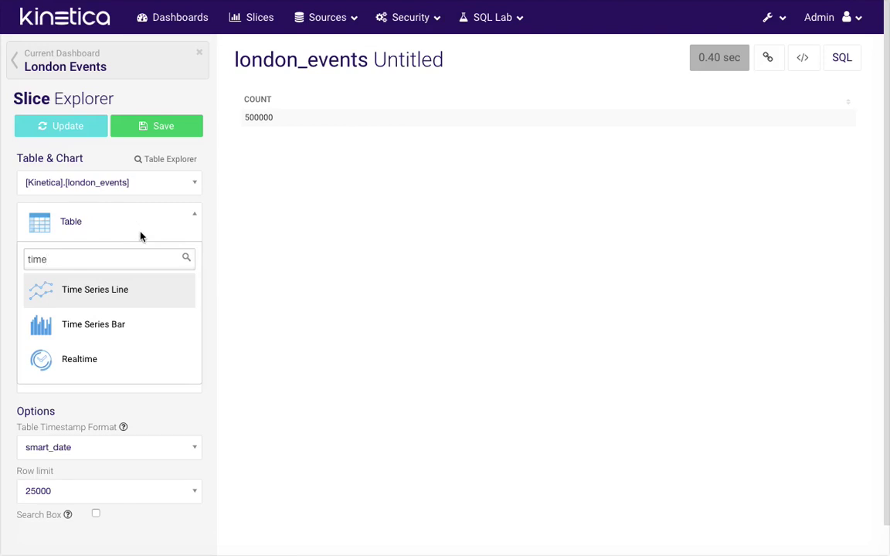
left_click(120, 292)
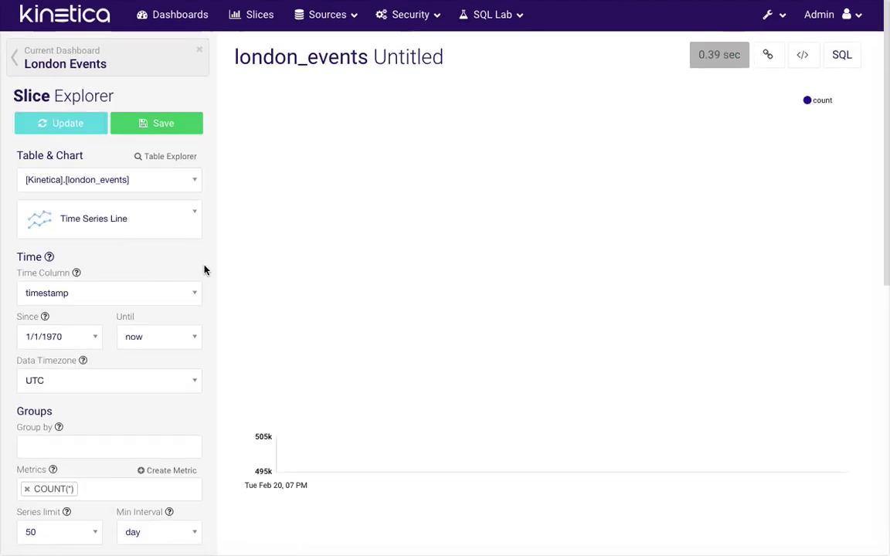
Set the minimum interval to Minute and enable Filter ONLY, without updating on range select
scroll(204, 269, "down", 2)
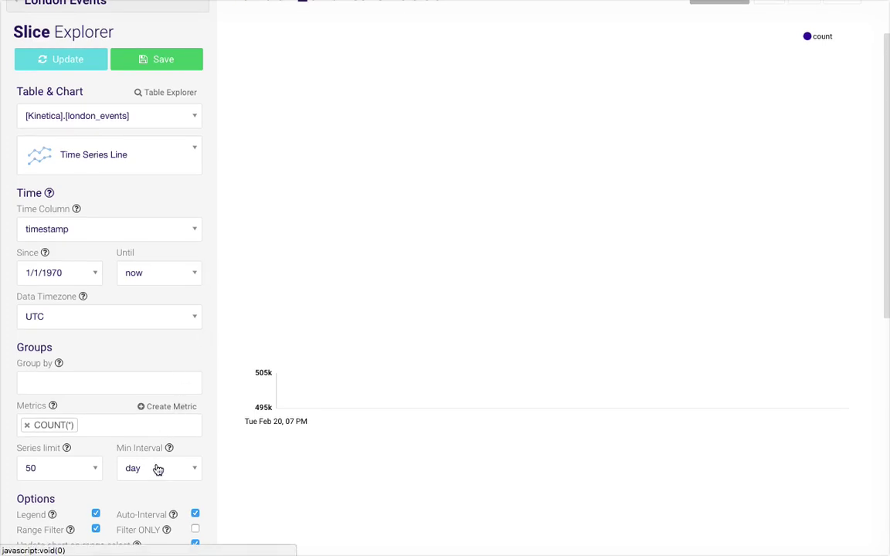
left_click(157, 468)
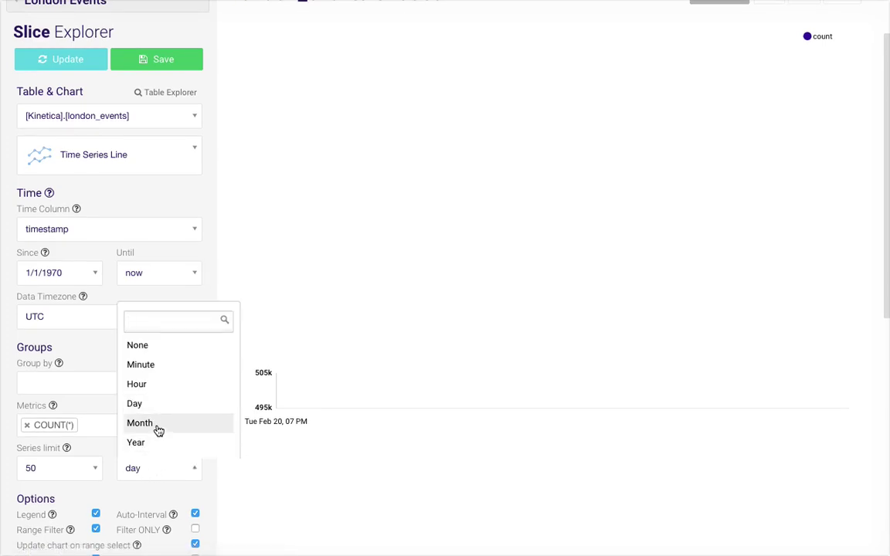
left_click(170, 370)
scroll(212, 429, "down", 1)
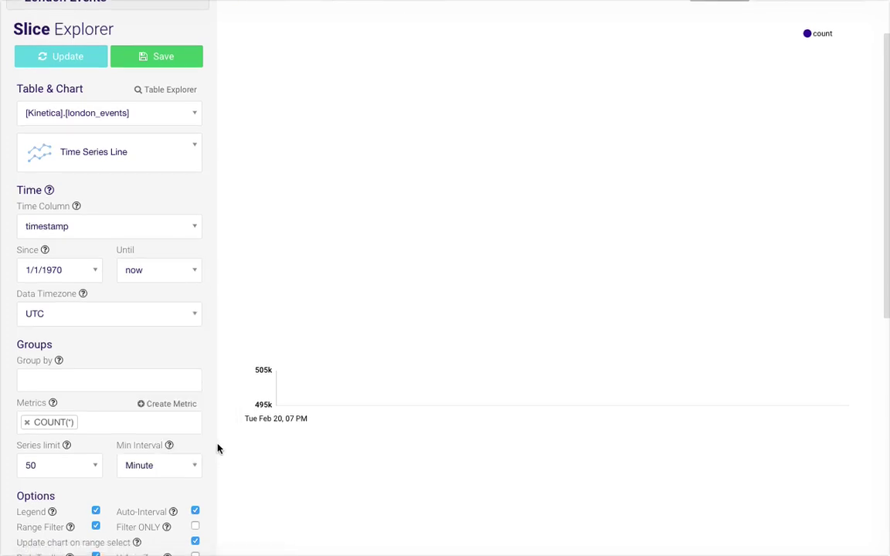
left_click(196, 489)
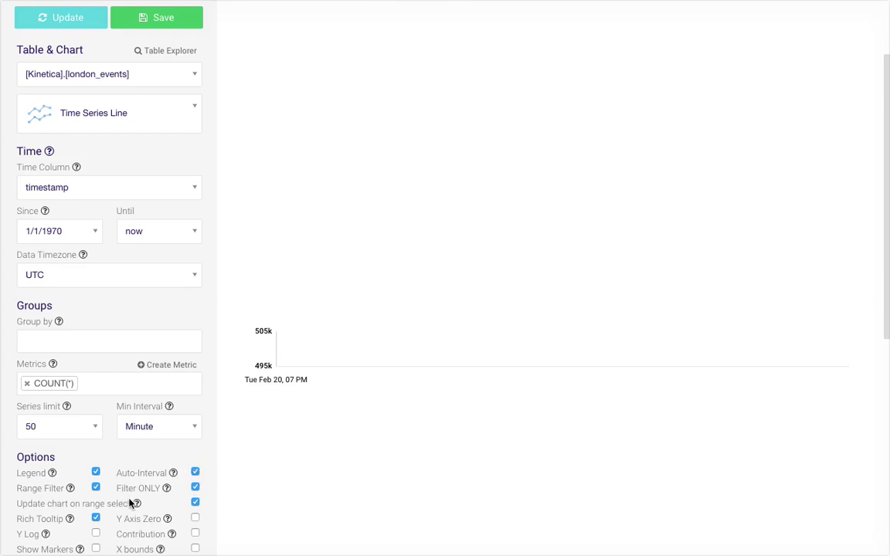
left_click(195, 503)
Format the x axis dates as %m/%d
scroll(213, 483, "down", 2)
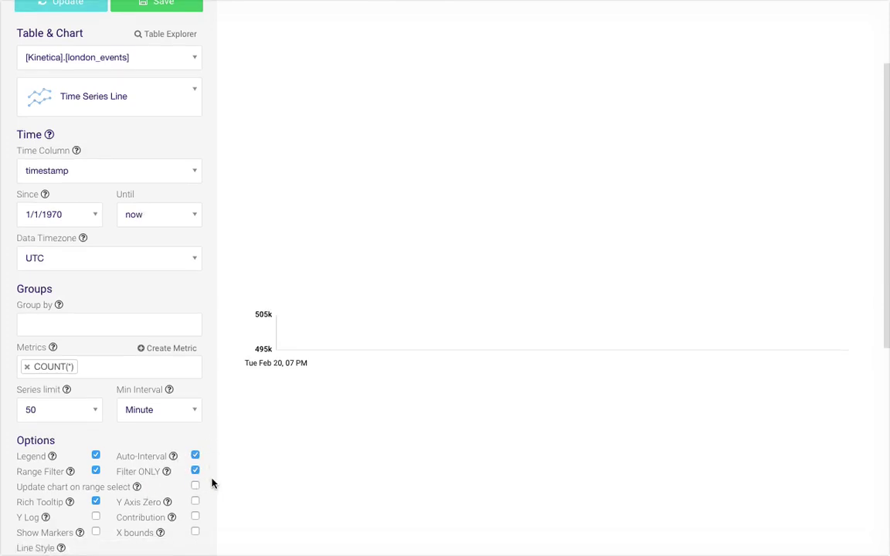
scroll(218, 452, "down", 3)
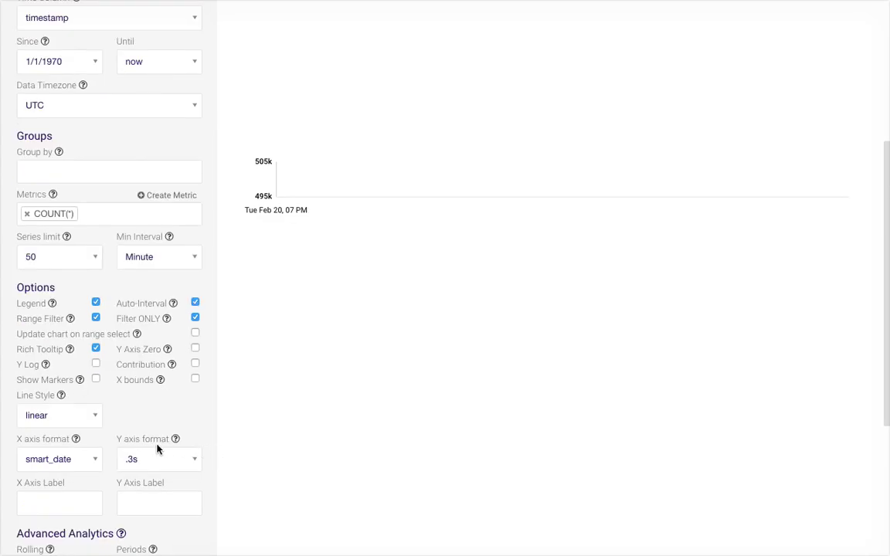
left_click(62, 459)
left_click(62, 466)
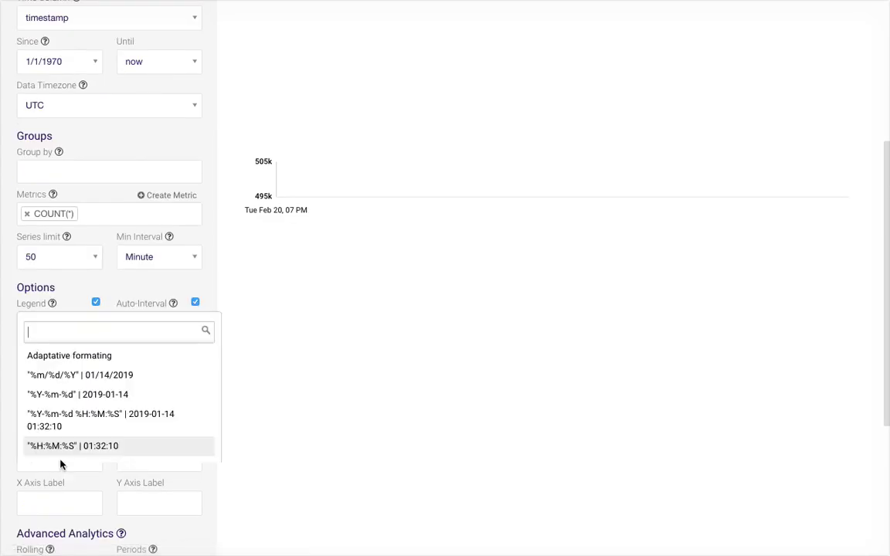
type("%m/%d")
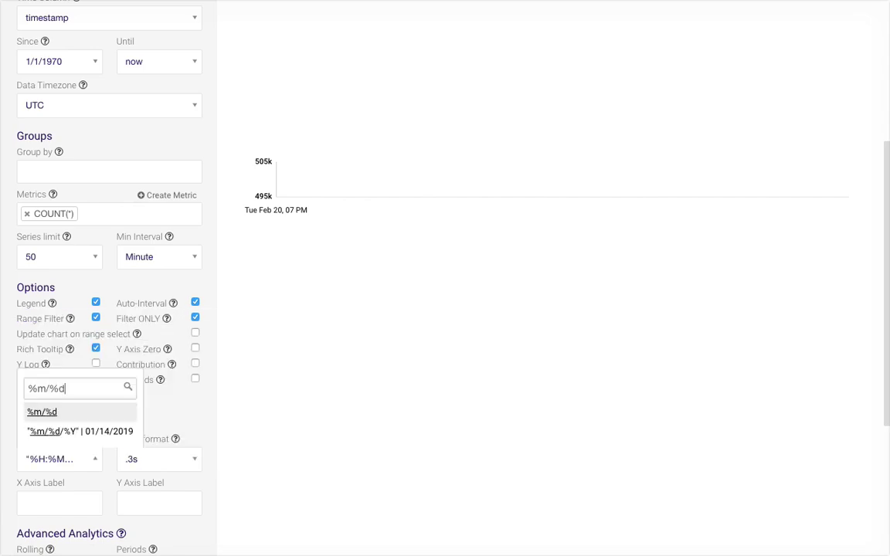
left_click(42, 412)
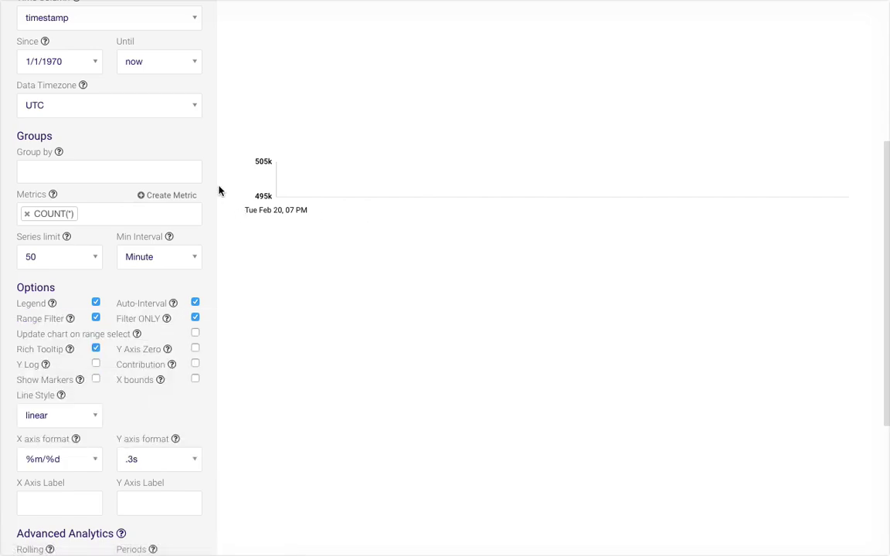
Group the event counts by category and redraw one line per category
scroll(219, 191, "up", 4)
left_click(72, 130)
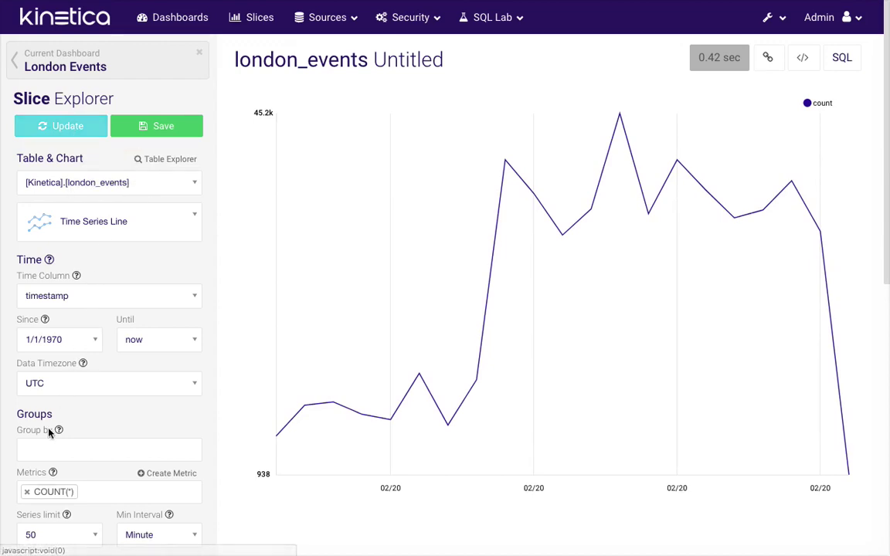
left_click(63, 448)
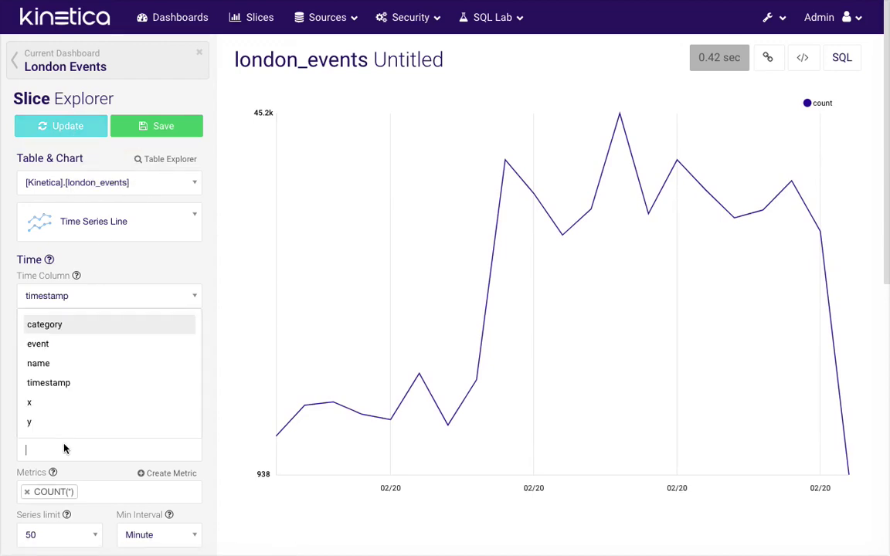
left_click(52, 325)
left_click(68, 133)
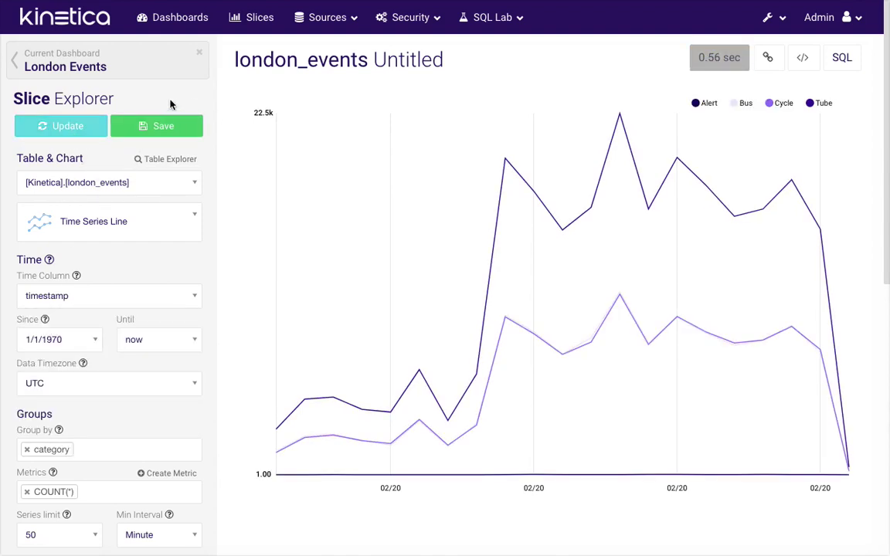
Save the slice as 'London Timeline' into the London Events dashboard
left_click(154, 131)
left_click(329, 107)
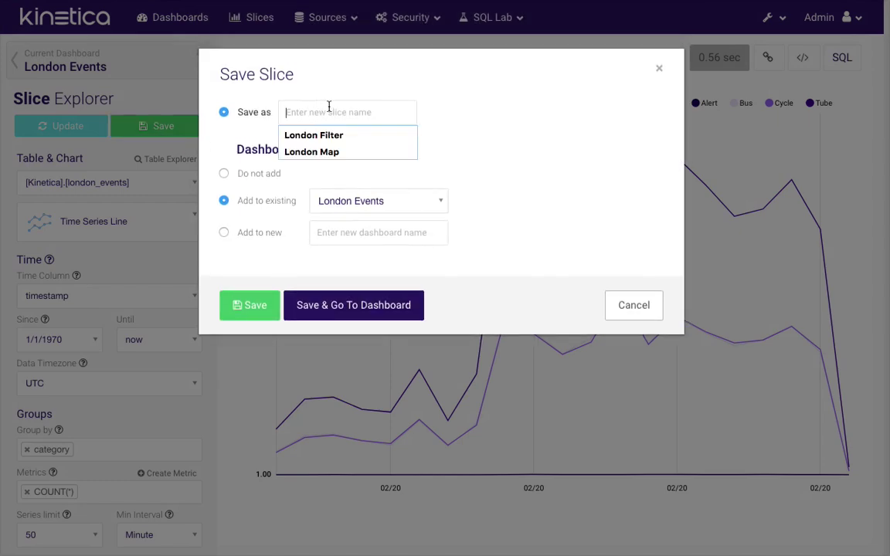
type("London Timeline")
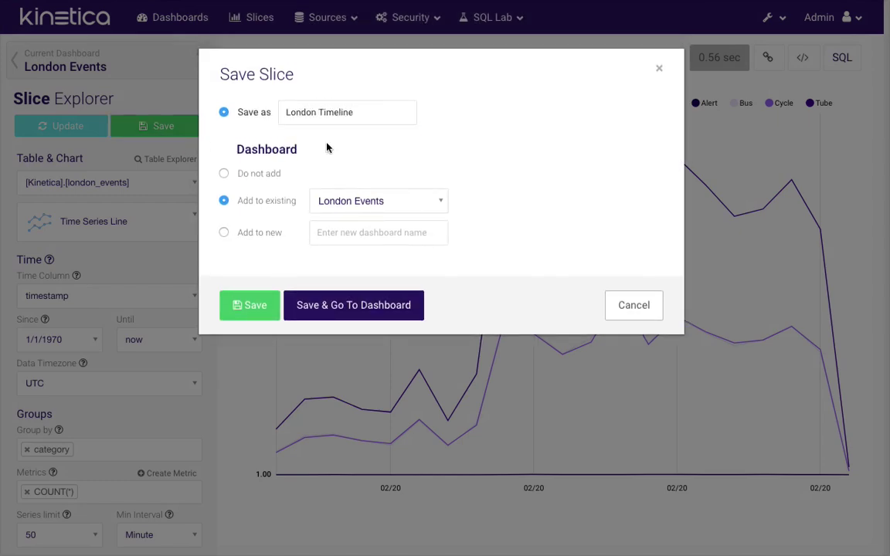
left_click(356, 306)
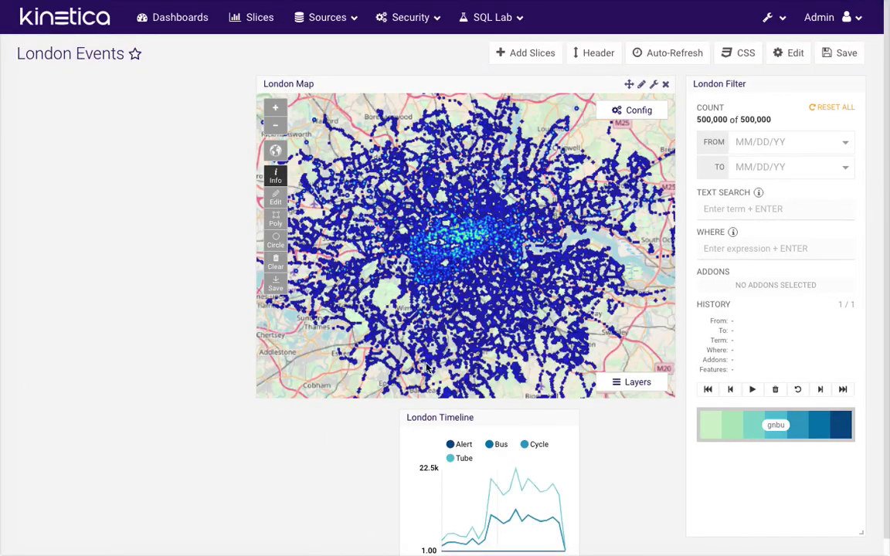
Move London Timeline beneath the map, stretch it to the map's width, and save the dashboard
left_click_drag(532, 418, 424, 420)
scroll(435, 535, "down", 1)
left_click_drag(435, 535, 665, 521)
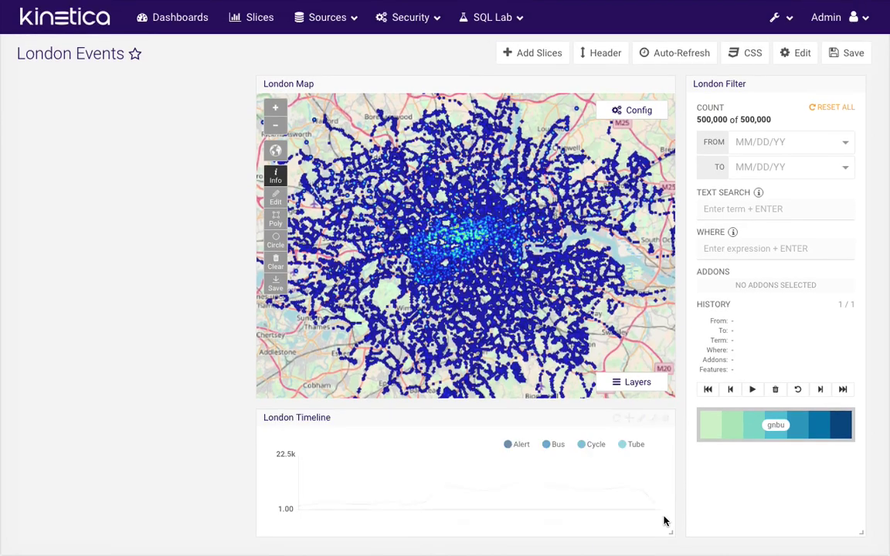
left_click(849, 54)
left_click(641, 155)
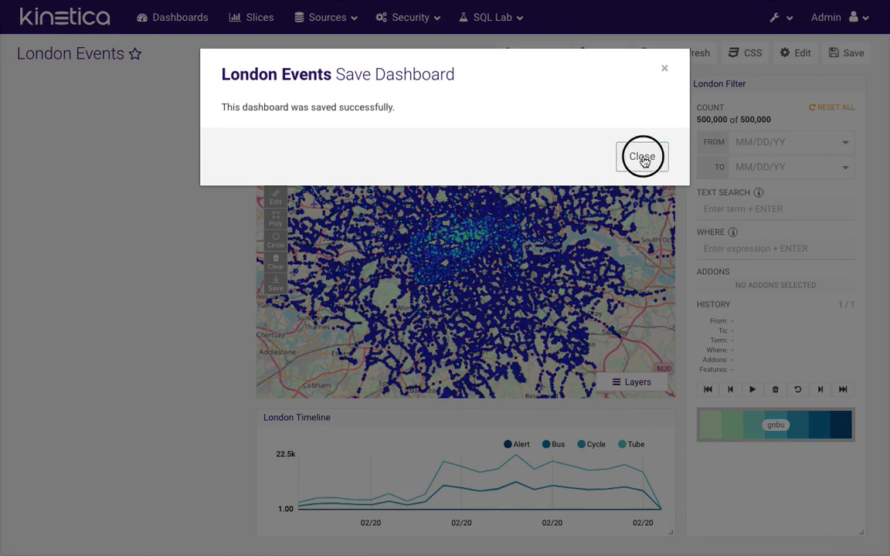
left_click(547, 54)
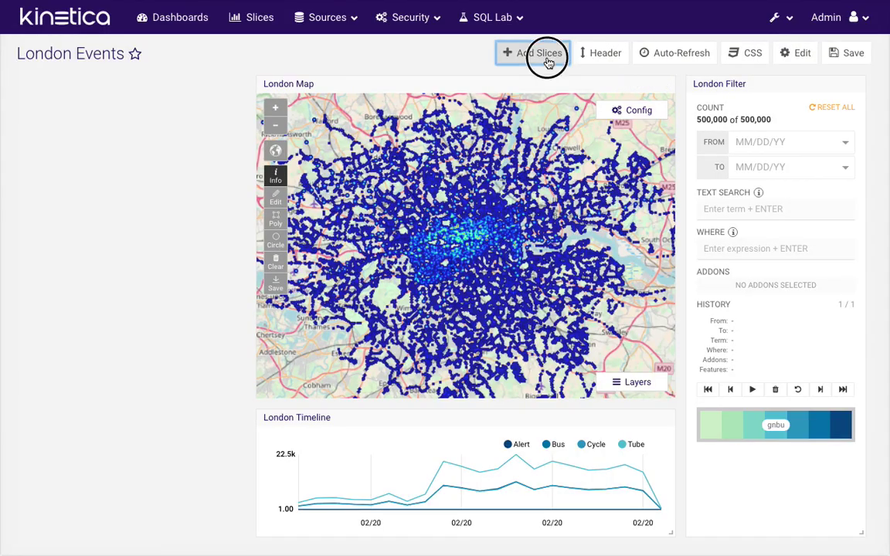
Build a new london_events table slice grouped by category with a COUNT(*) metric
left_click(157, 463)
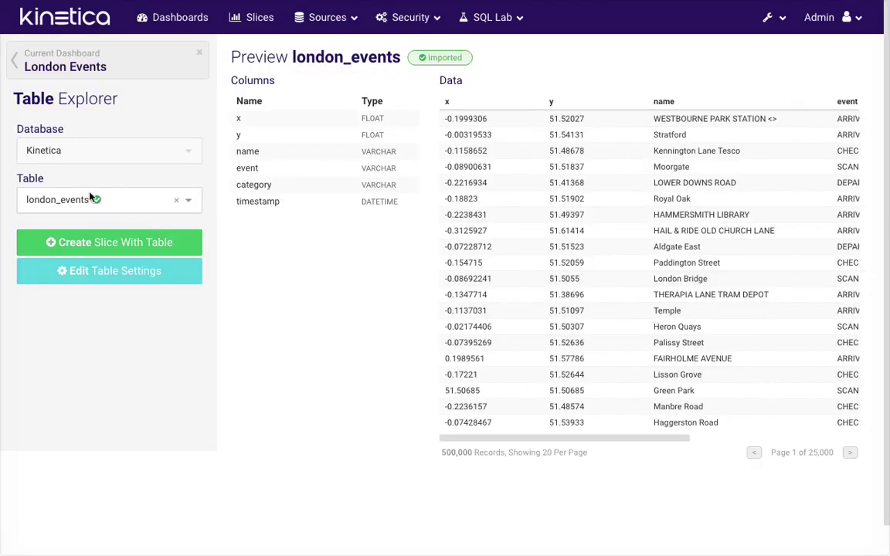
left_click(106, 244)
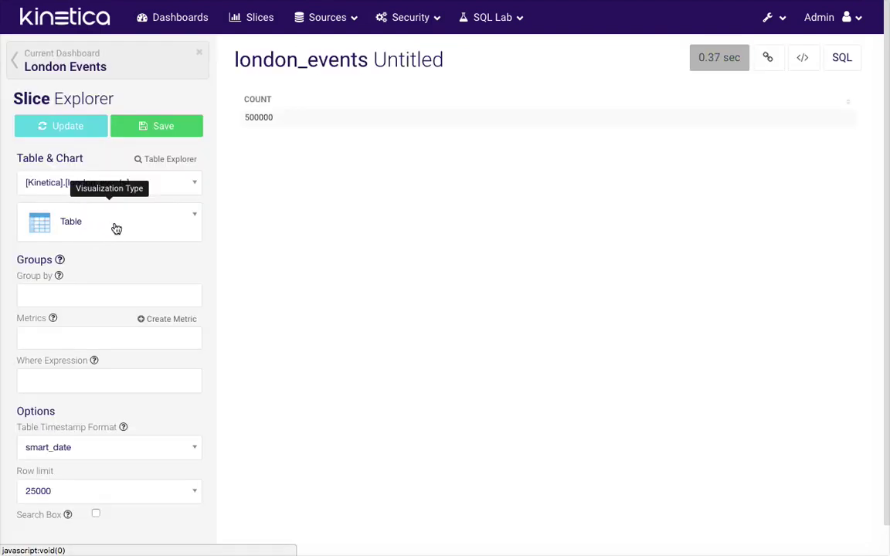
left_click(89, 291)
left_click(68, 323)
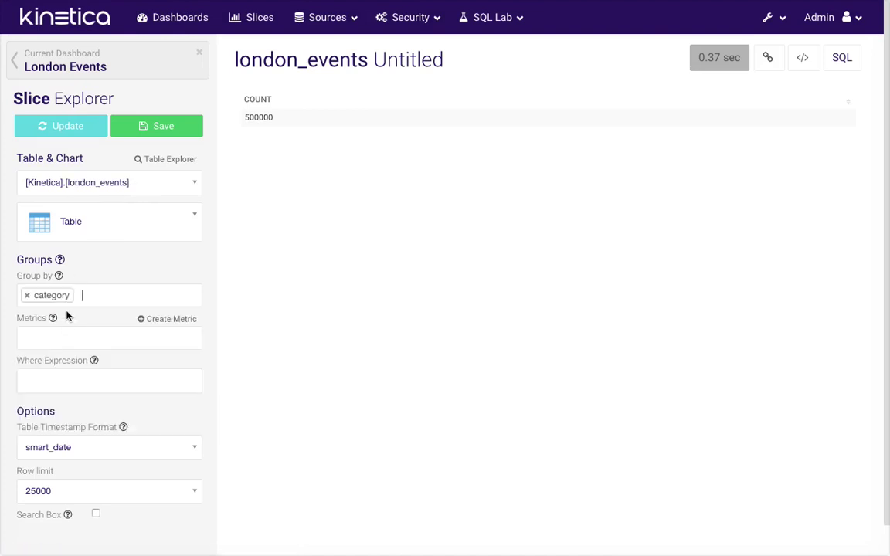
left_click(70, 127)
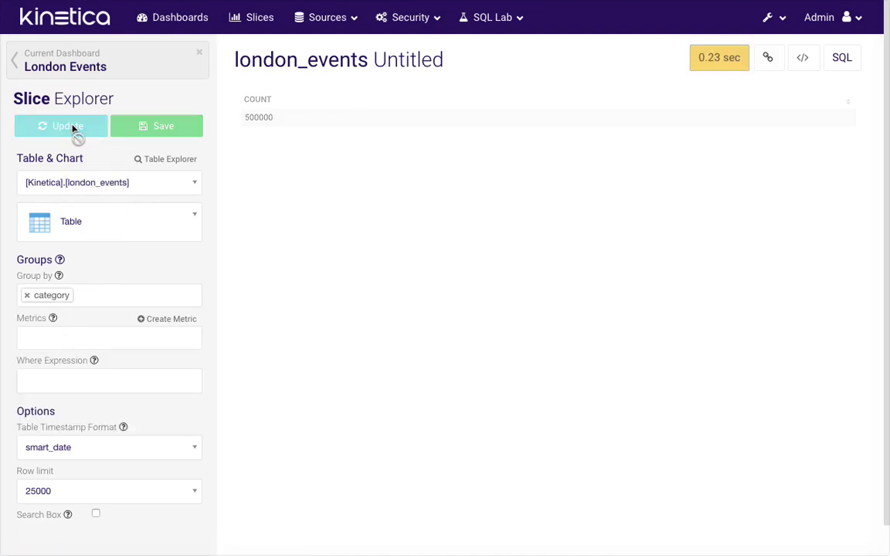
left_click(74, 336)
left_click(60, 368)
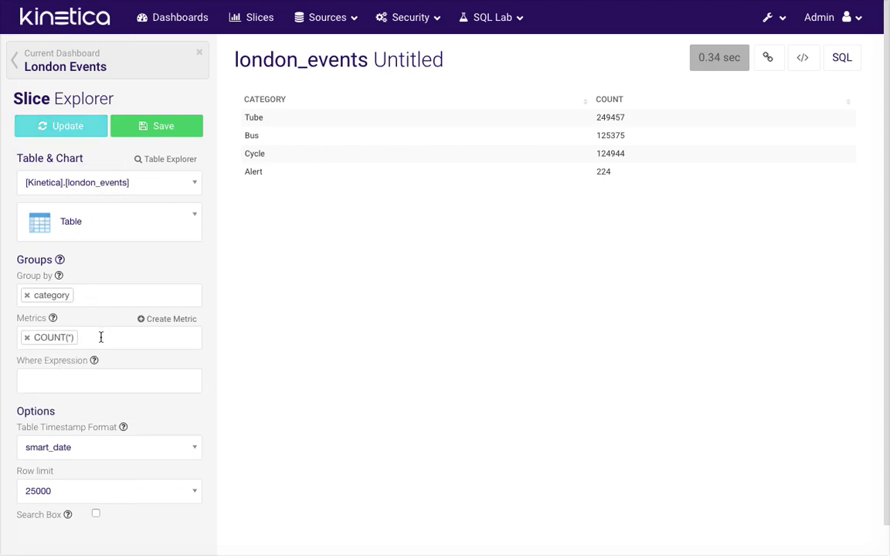
left_click(56, 132)
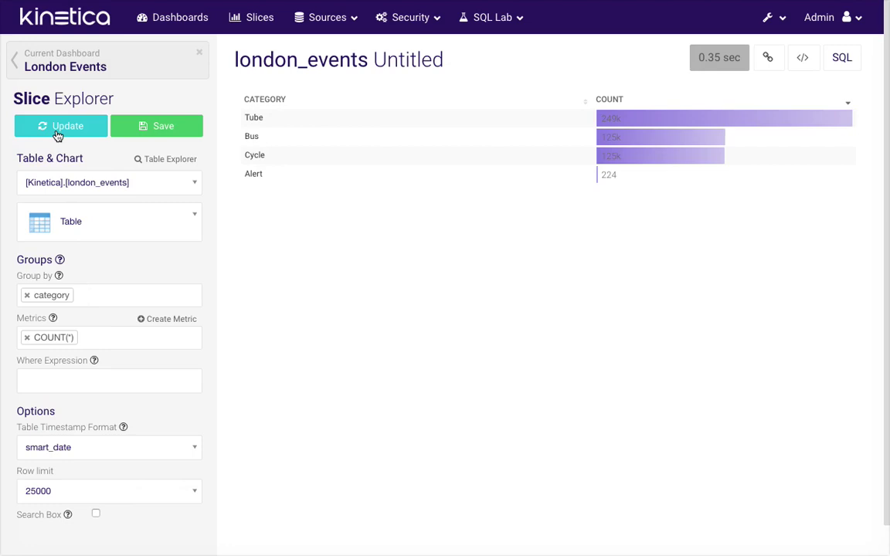
Save the table as 'London Table' into the London Events dashboard
left_click(162, 127)
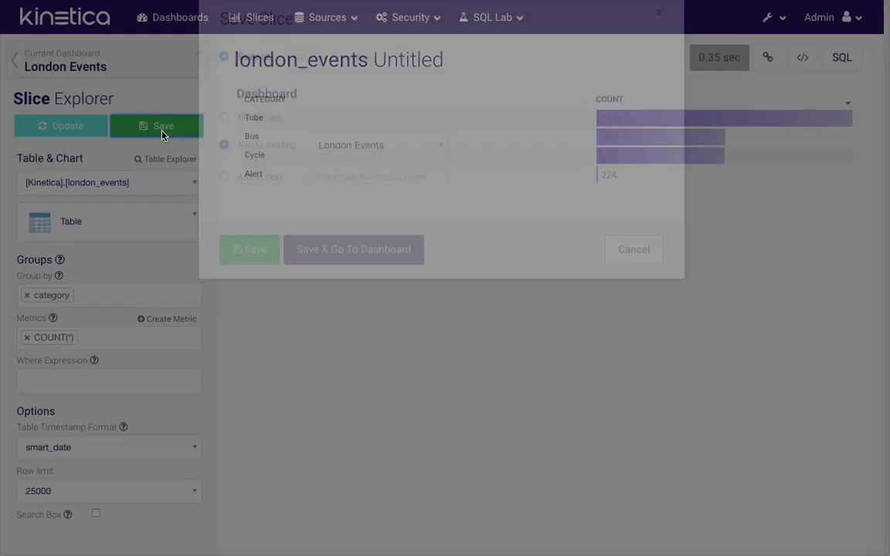
left_click(346, 116)
type("L")
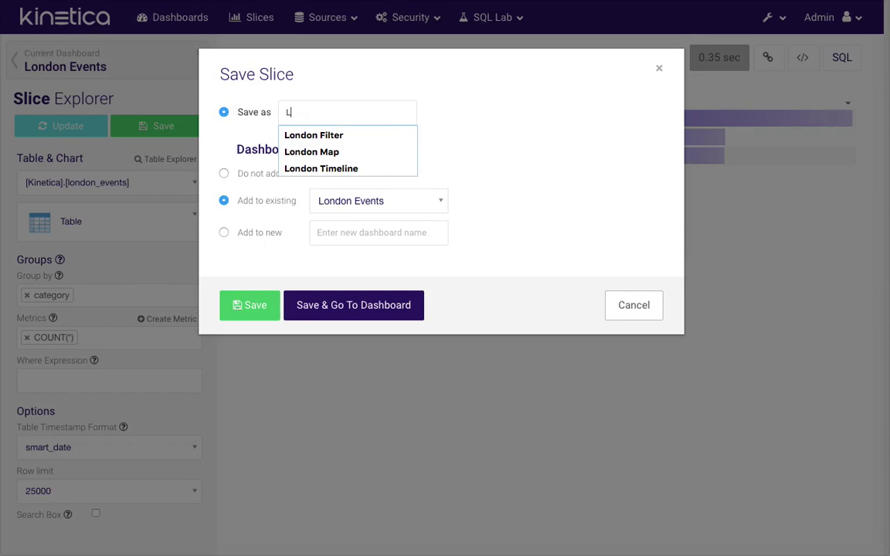
type("ondon Table")
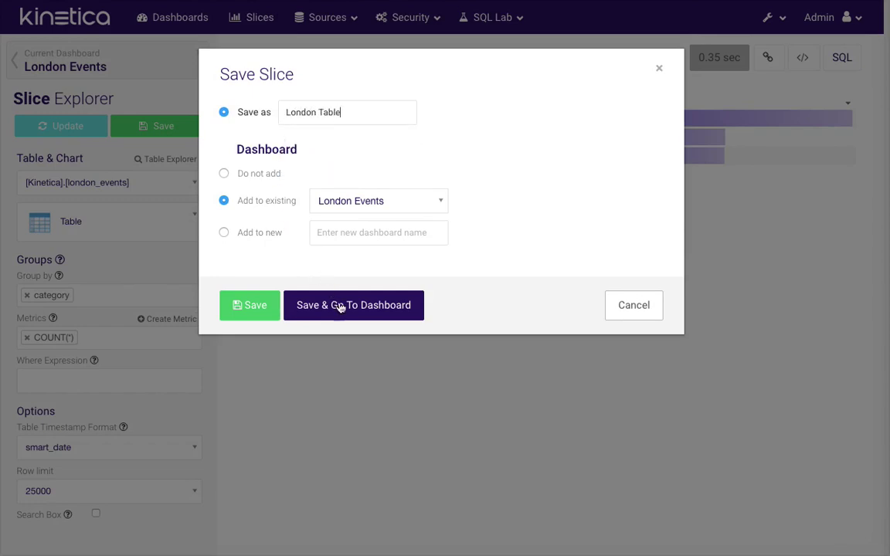
left_click(340, 306)
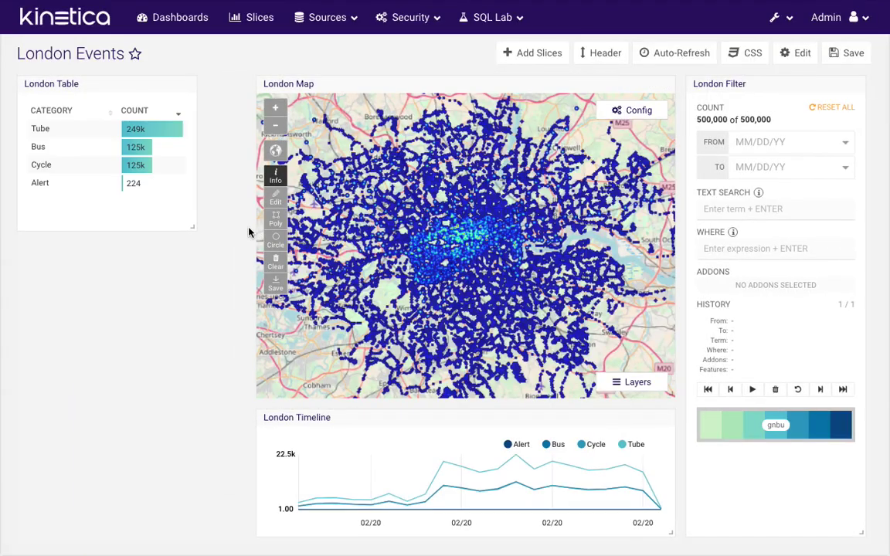
Widen then shorten the London Table panel, saving the dashboard layout after each change
left_click_drag(196, 229, 240, 222)
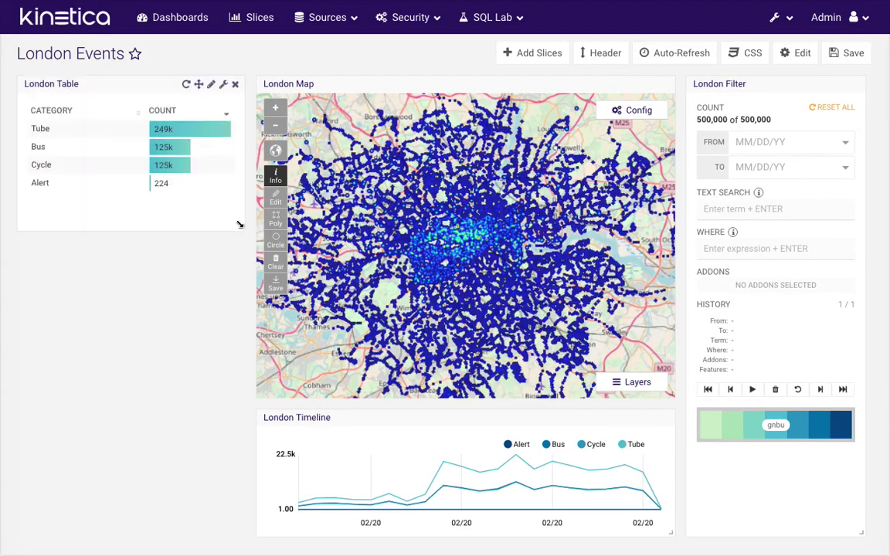
left_click(857, 60)
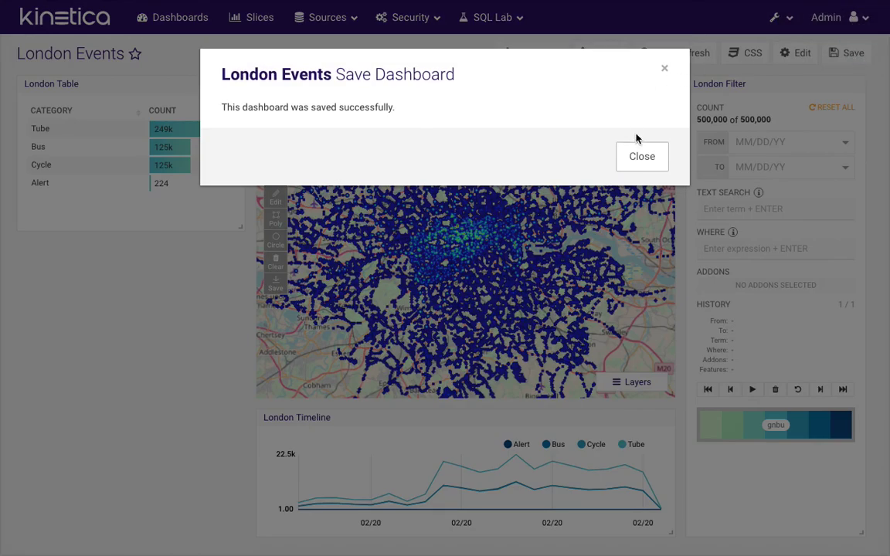
left_click(640, 155)
left_click_drag(238, 226, 236, 201)
left_click(848, 56)
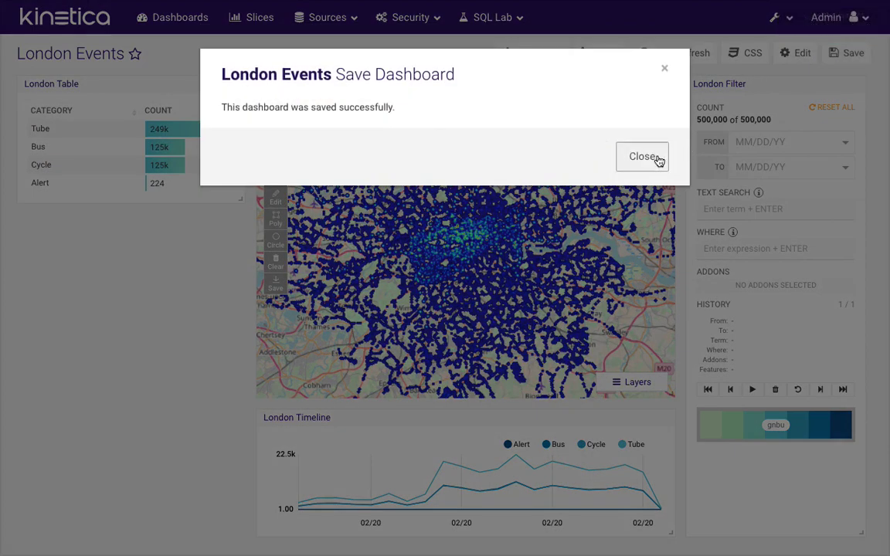
left_click(655, 155)
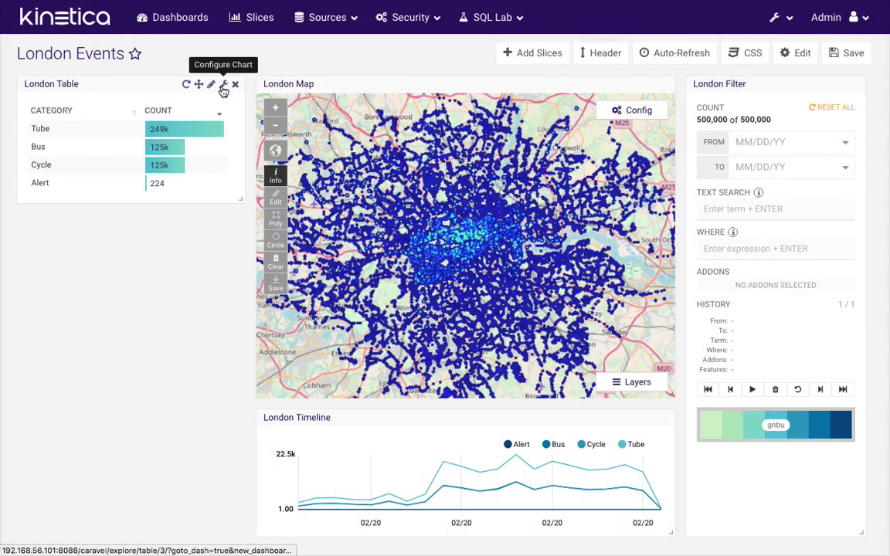
Open London Table for editing, drop its COUNT(*) metric, and start a new custom metric
left_click(223, 89)
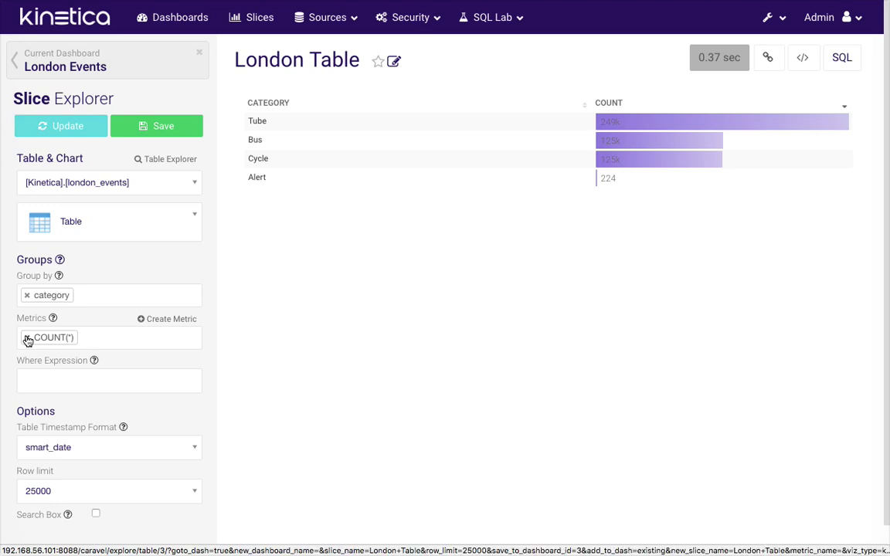
left_click(27, 341)
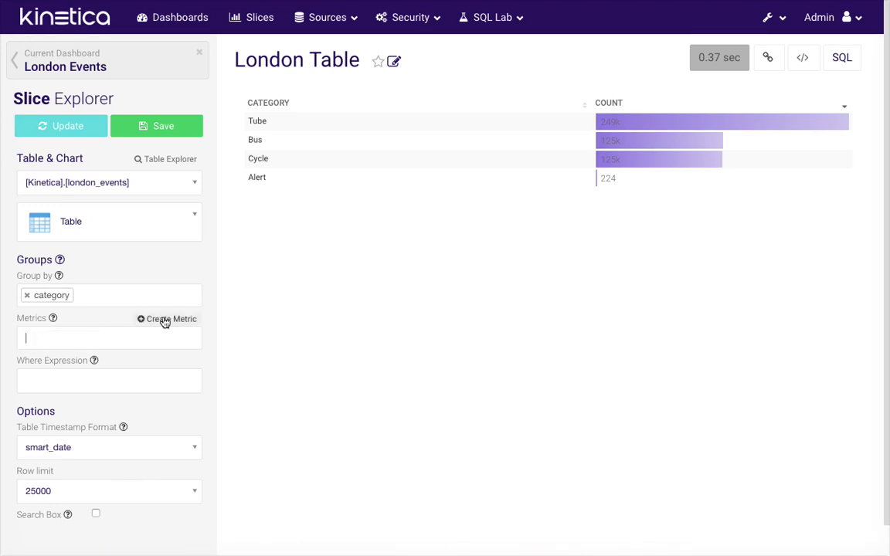
left_click(164, 319)
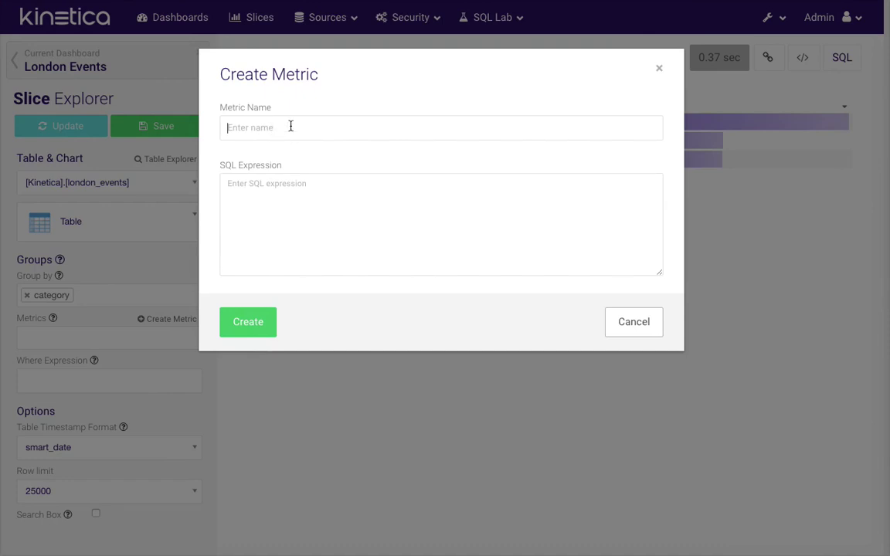
Create a custom_count metric as COUNT(*)*2 and rerun London Table with it
left_click(290, 127)
type("custom_count")
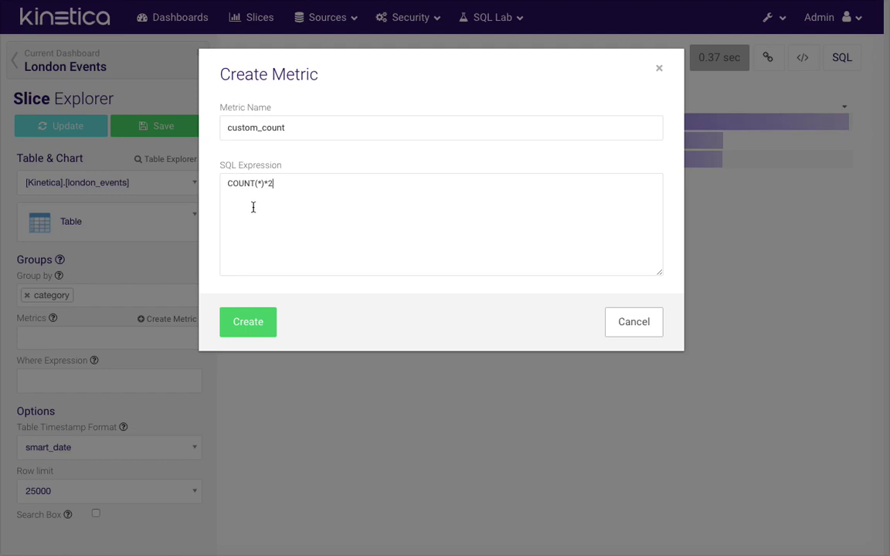
left_click(261, 320)
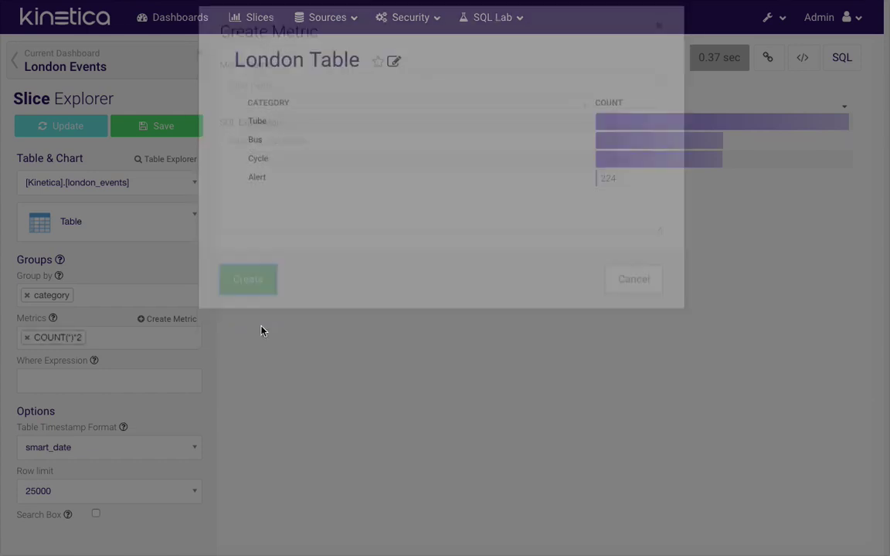
left_click(88, 125)
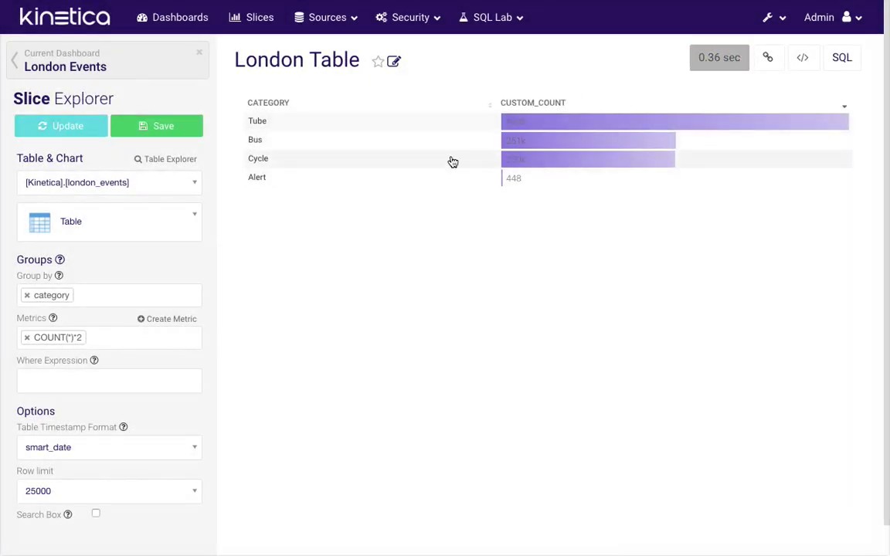
left_click(190, 131)
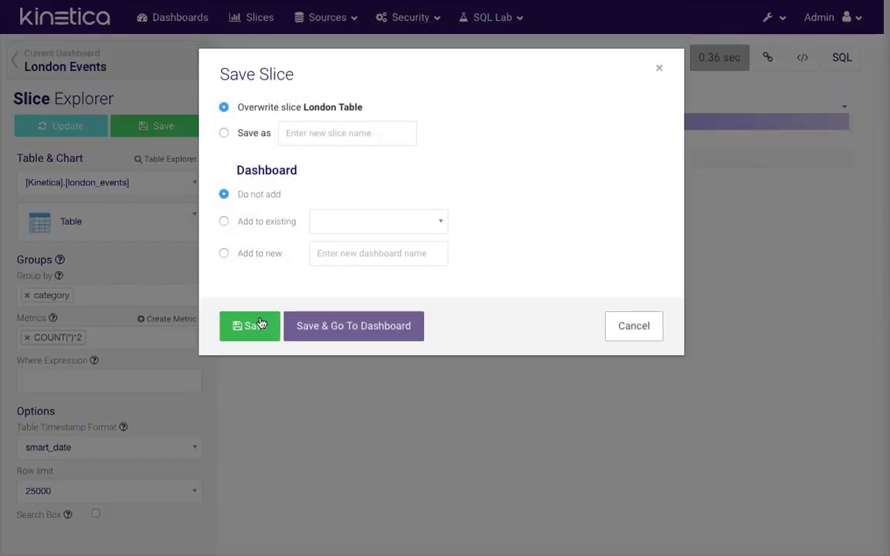
Overwrite the London Table slice and return to the London Events dashboard
left_click(257, 330)
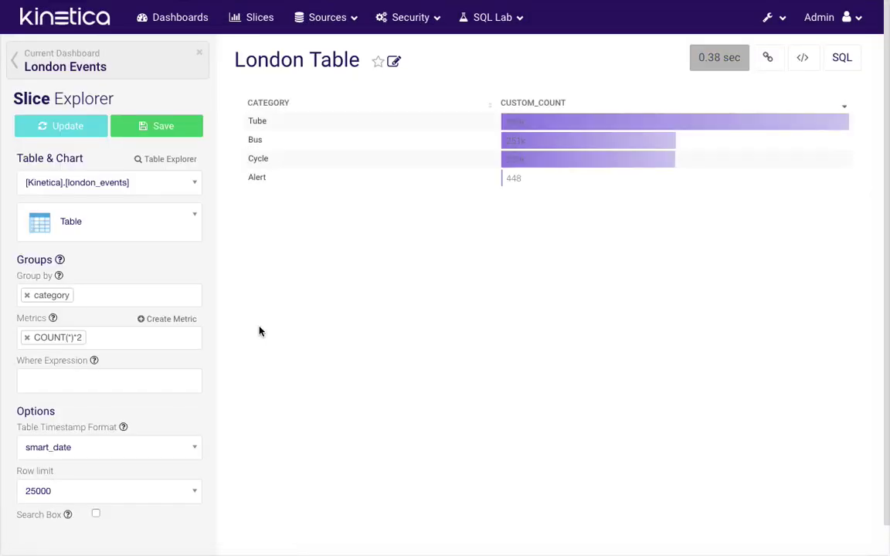
left_click(122, 74)
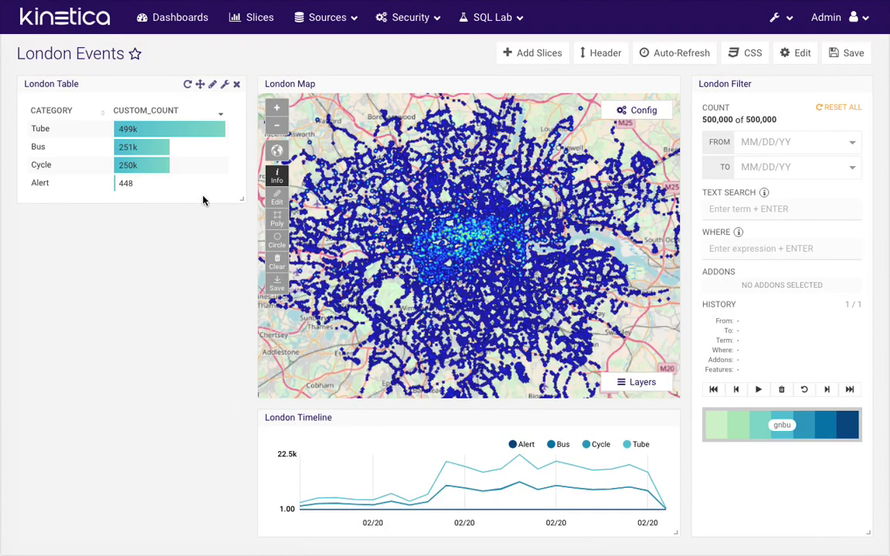
left_click(533, 53)
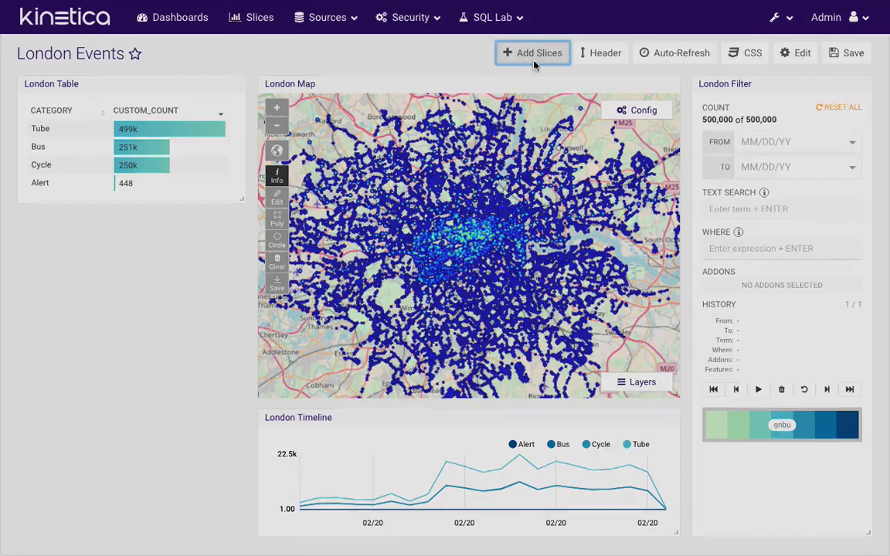
Create a new london_events Pie Chart slice with its series split by event
left_click(123, 465)
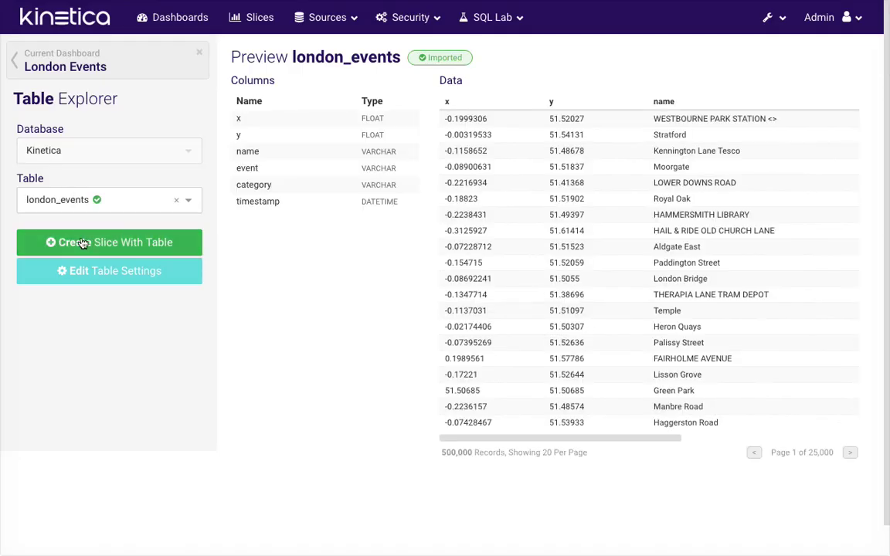
left_click(76, 242)
left_click(109, 232)
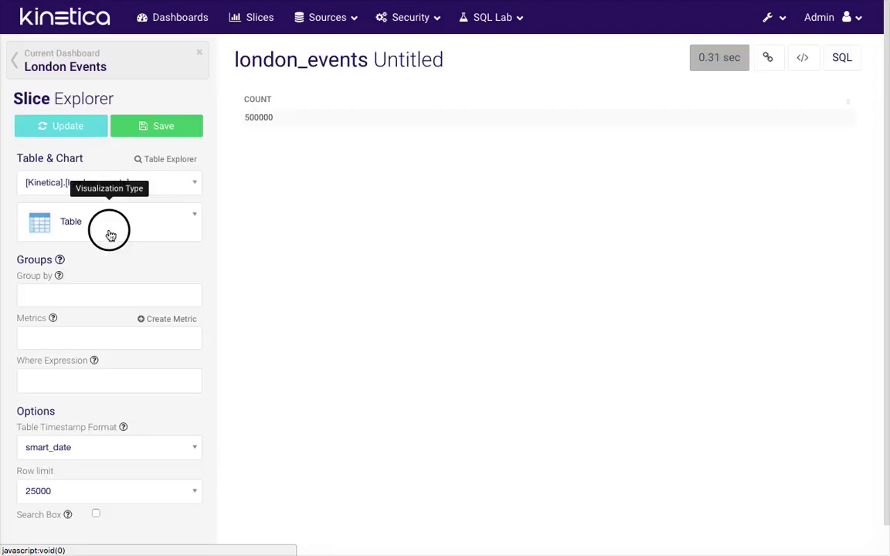
type("pie")
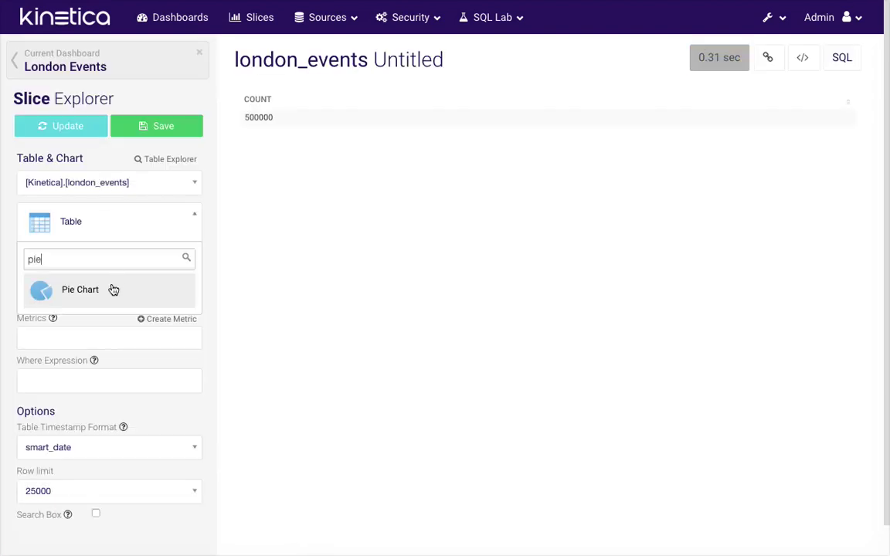
left_click(113, 290)
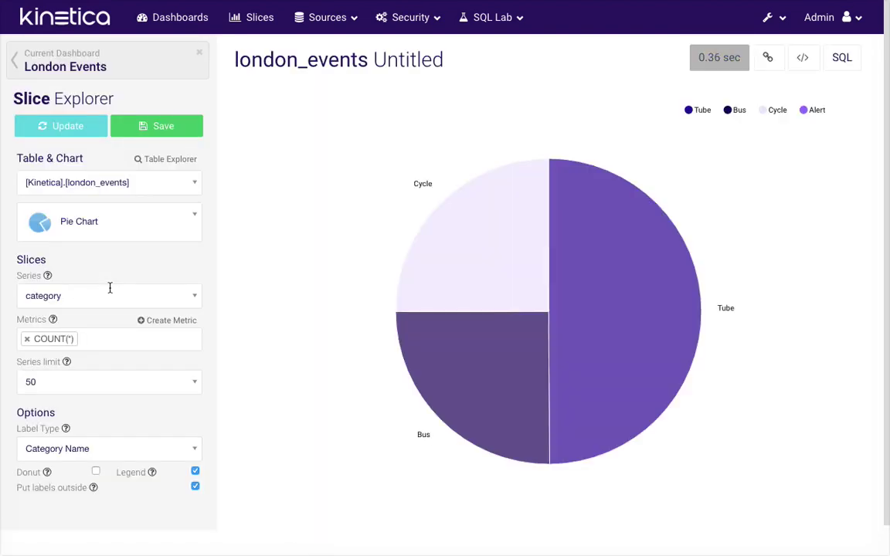
left_click(107, 302)
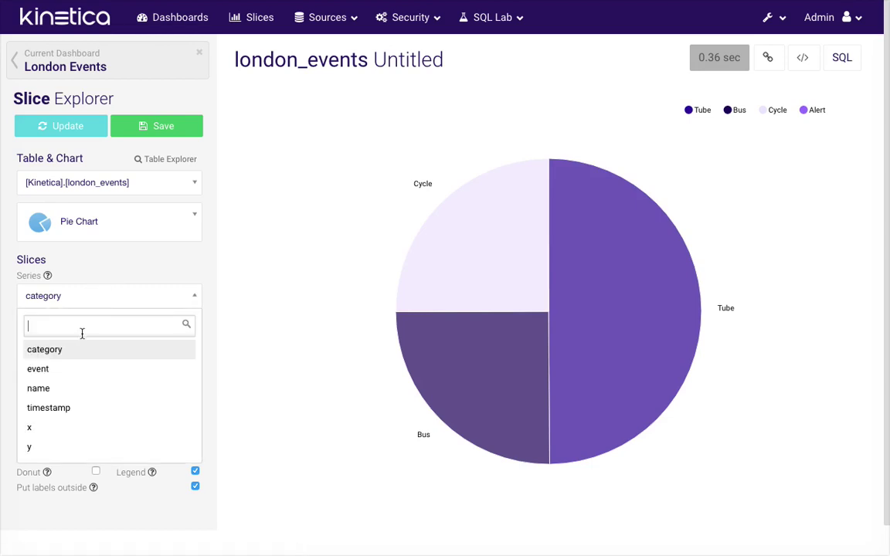
left_click(65, 368)
left_click(53, 136)
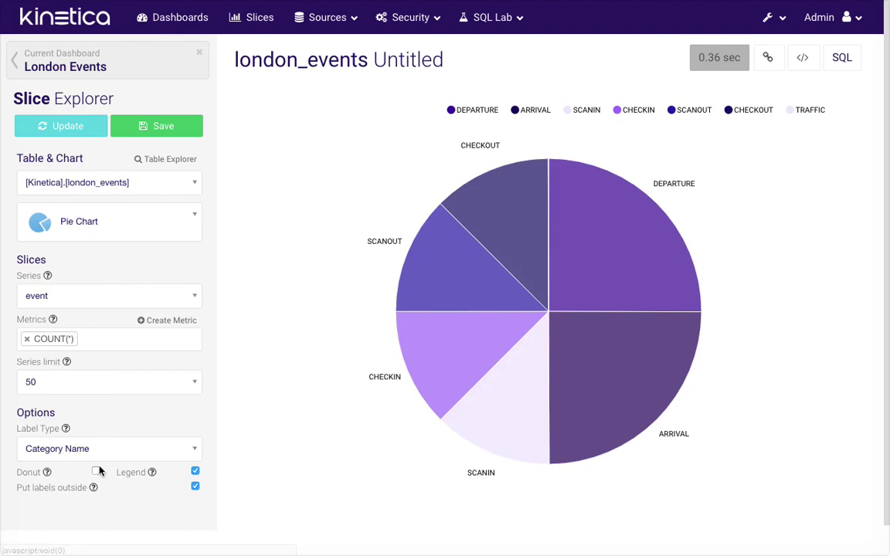
Hide the legend and draw the pie as a donut
mouse_move(144, 475)
left_click(194, 471)
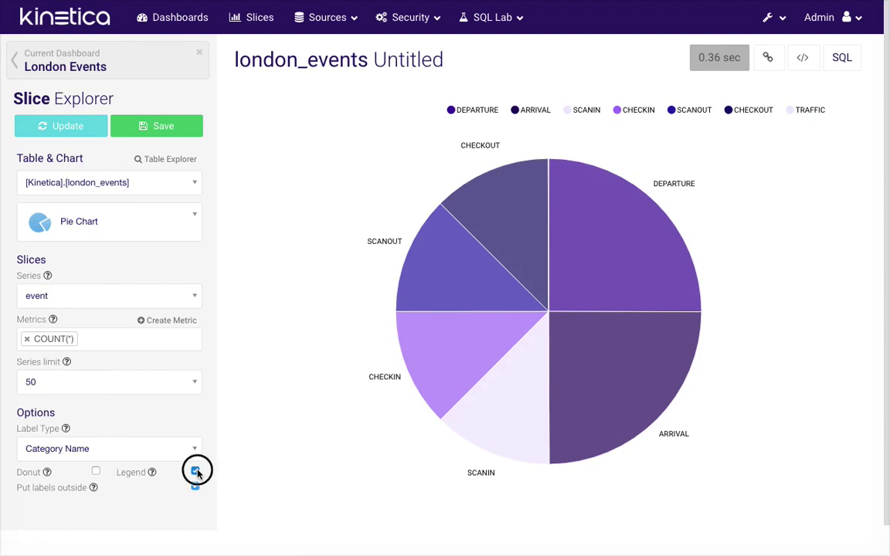
left_click(95, 472)
left_click(67, 130)
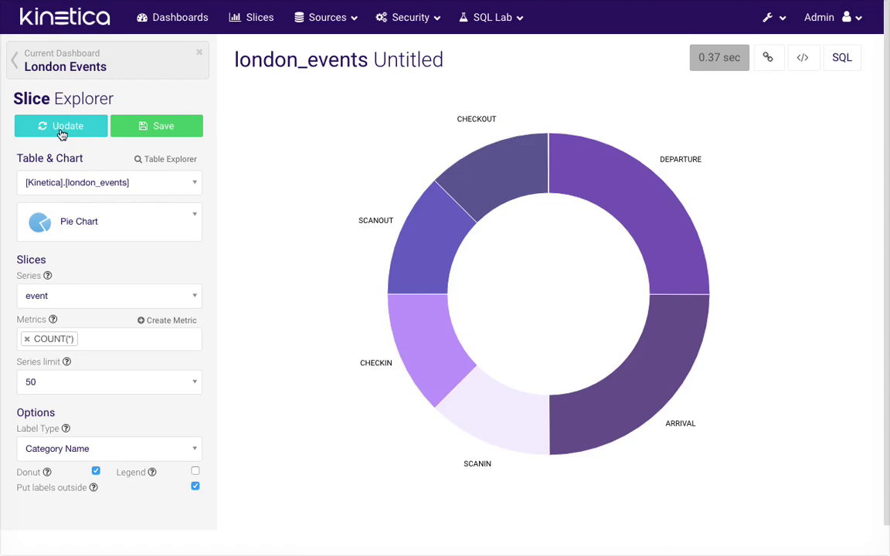
left_click(176, 133)
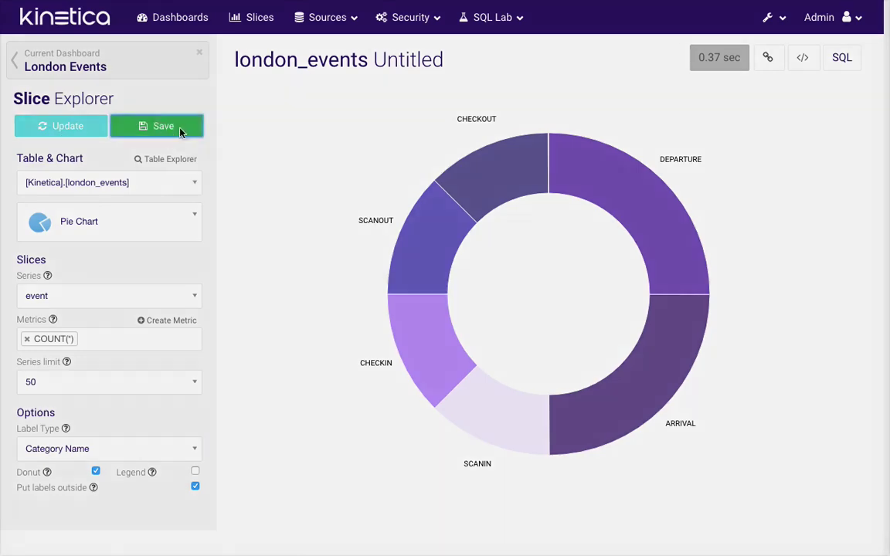
Save the donut slice as 'London Pie' into the London Events dashboard
left_click(332, 112)
type("L")
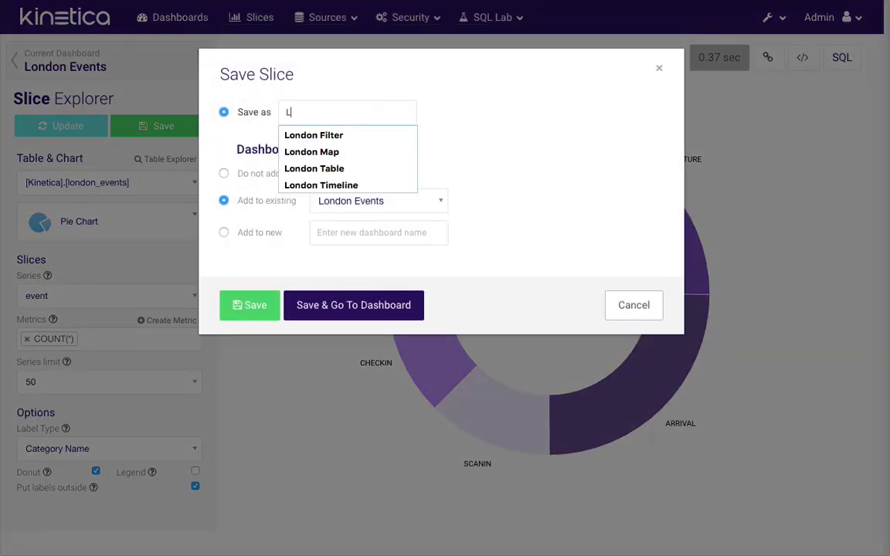
type("ondon Pie")
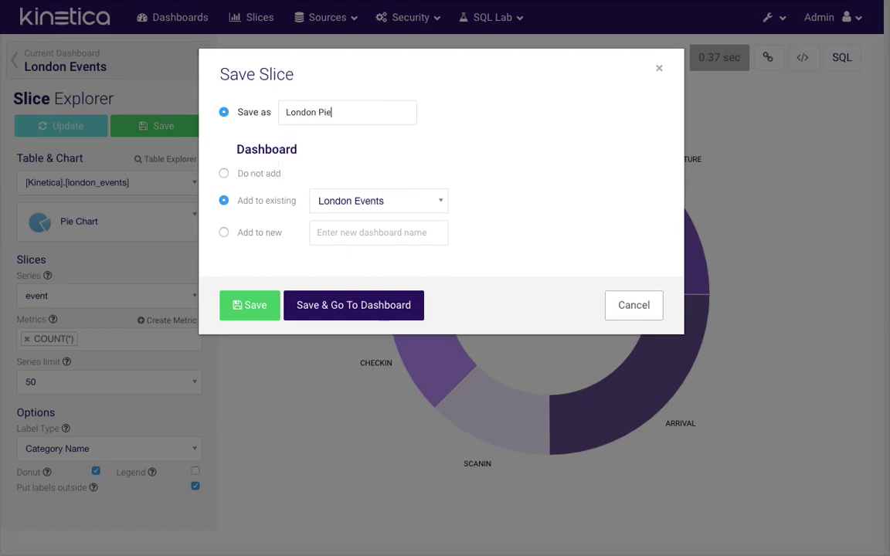
left_click(368, 304)
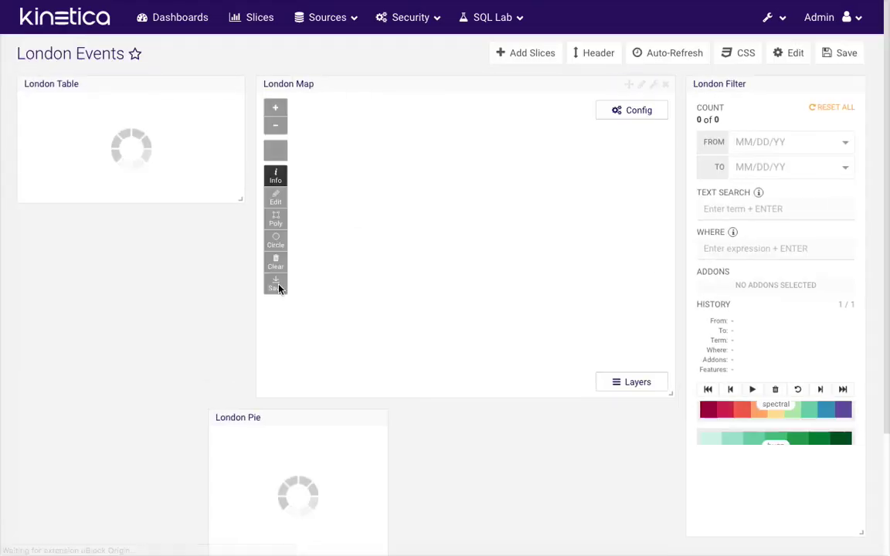
Place London Pie below London Table, widen it, and save the dashboard
left_click_drag(338, 417, 151, 229)
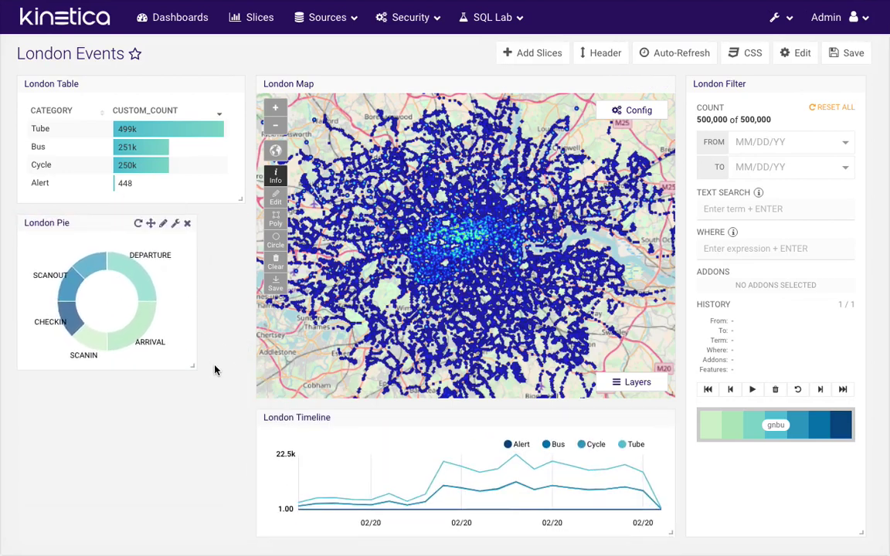
left_click_drag(193, 364, 234, 365)
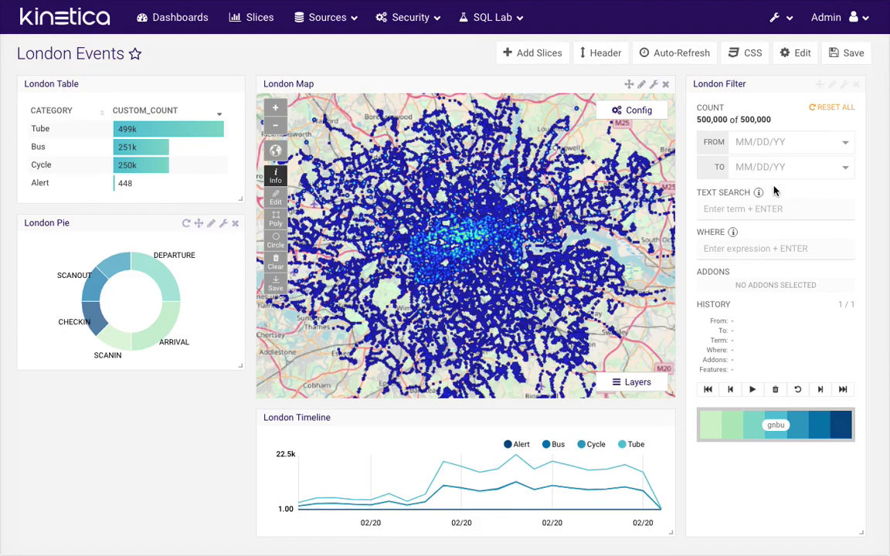
left_click(847, 53)
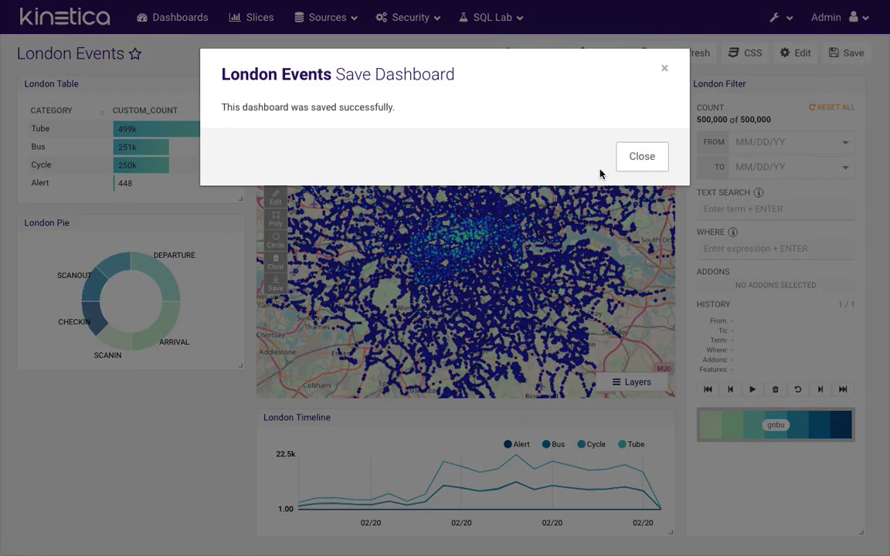
left_click(635, 154)
Create a new Heatmap slice from the london_events table
left_click(545, 58)
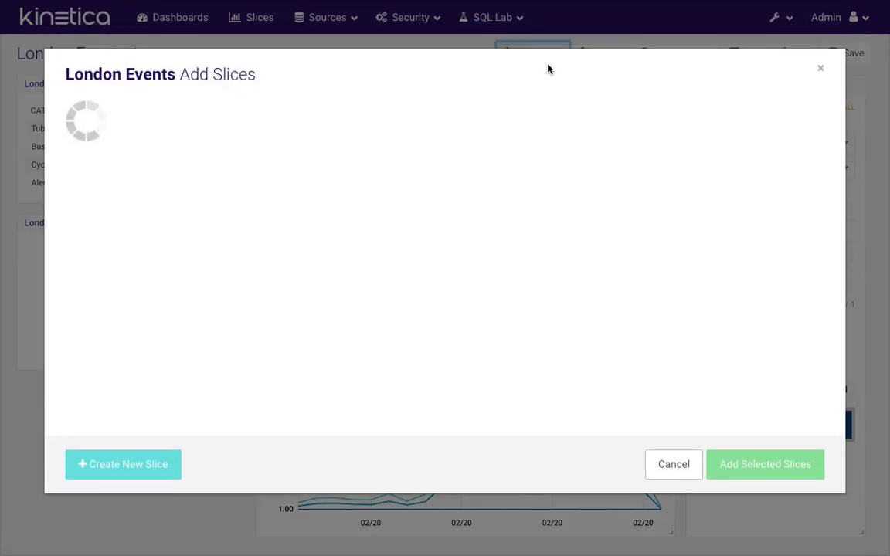
left_click(130, 465)
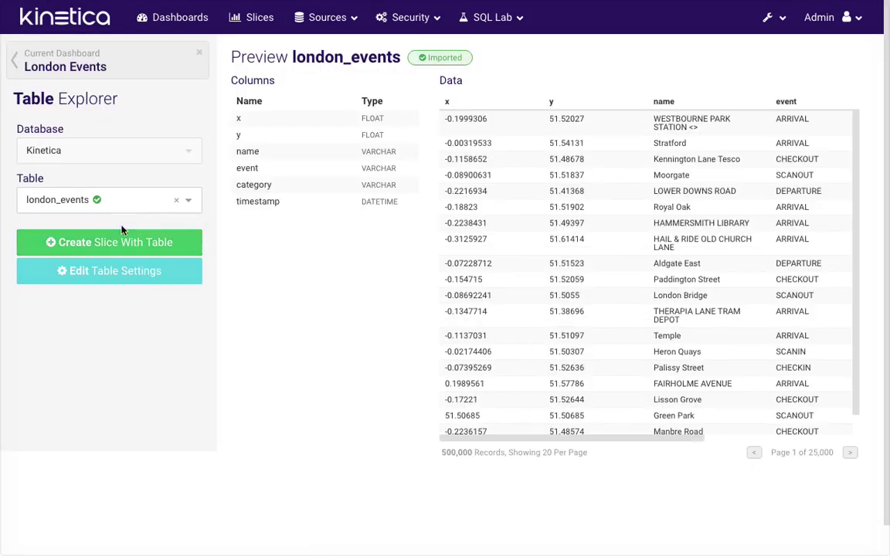
left_click(119, 242)
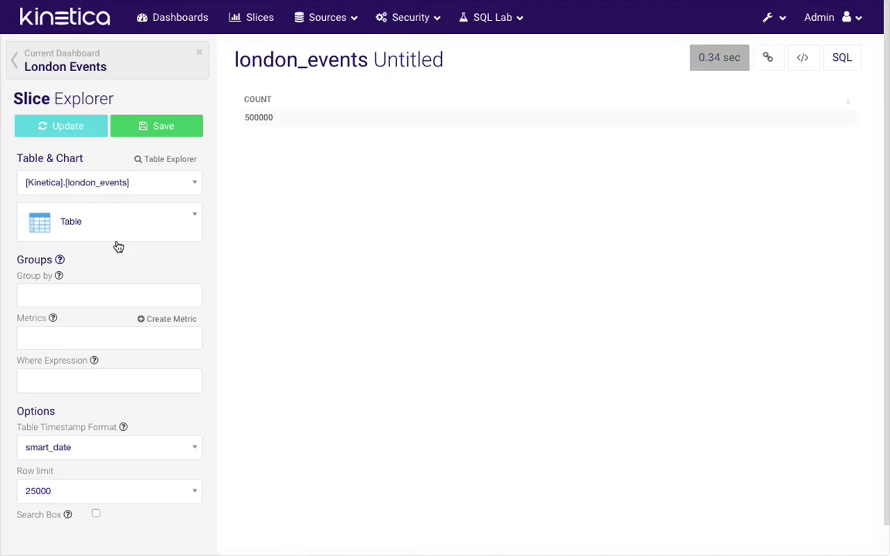
left_click(109, 233)
type("heat")
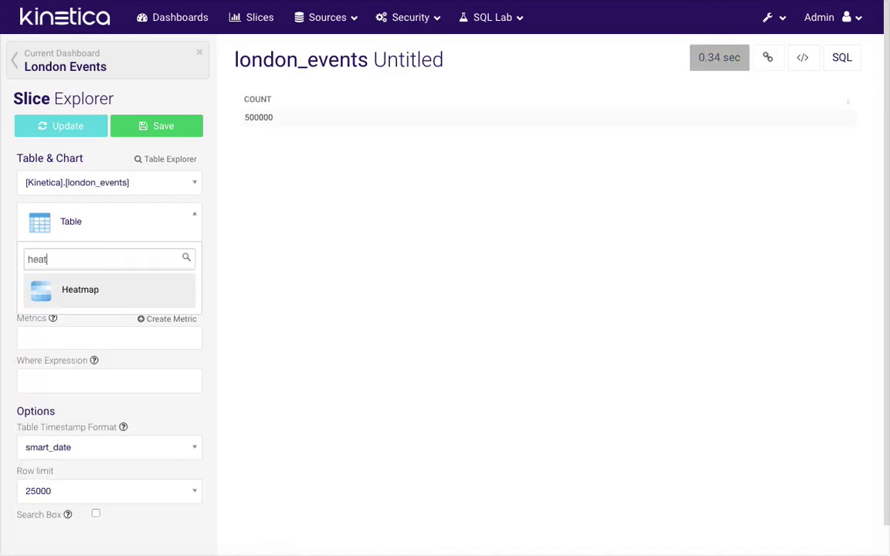
left_click(109, 288)
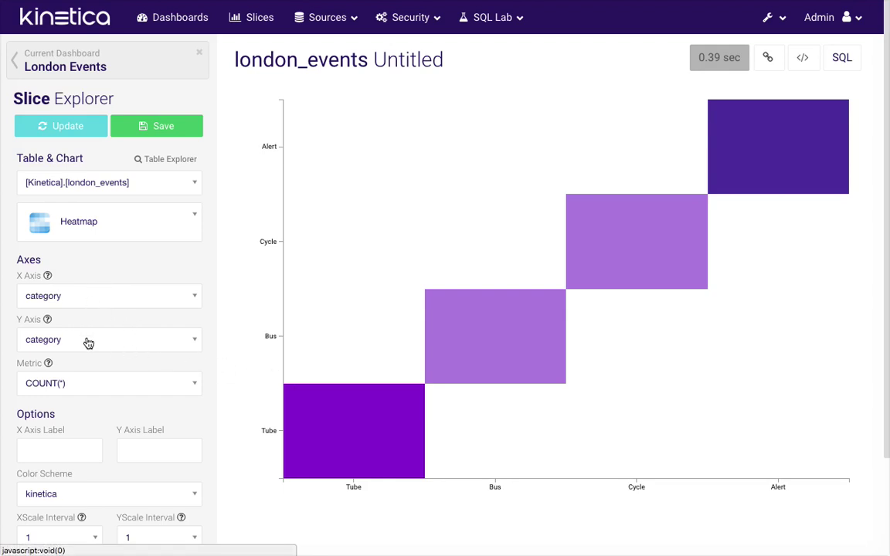
Put event on the heatmap's Y axis, update the chart, and bring up the save options
left_click(88, 343)
left_click(80, 410)
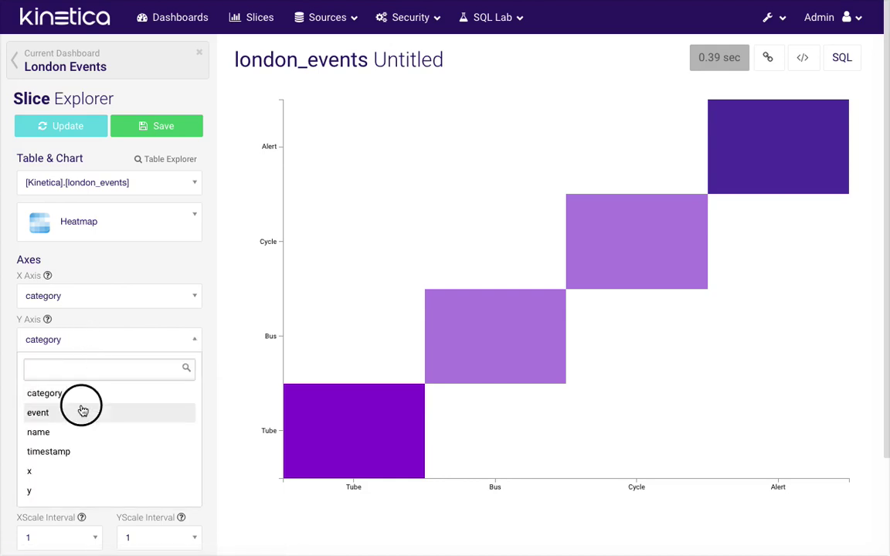
left_click(69, 129)
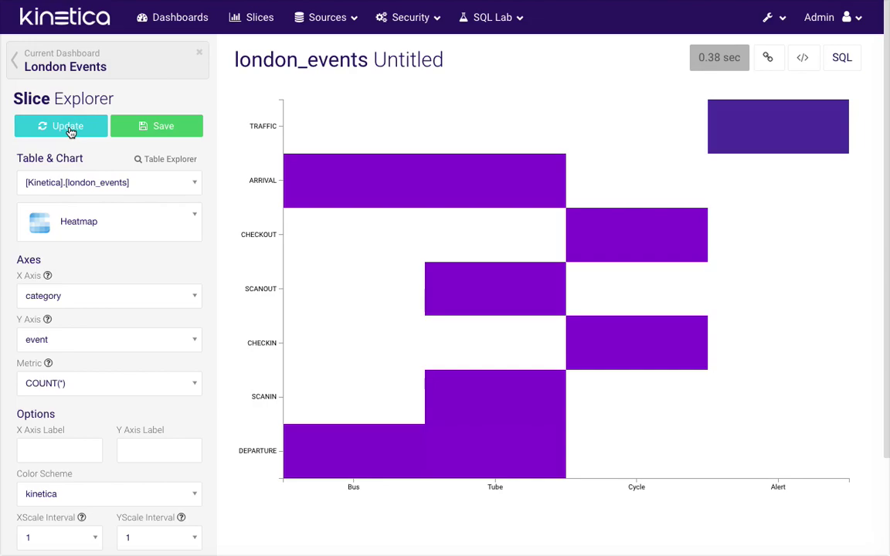
left_click(155, 126)
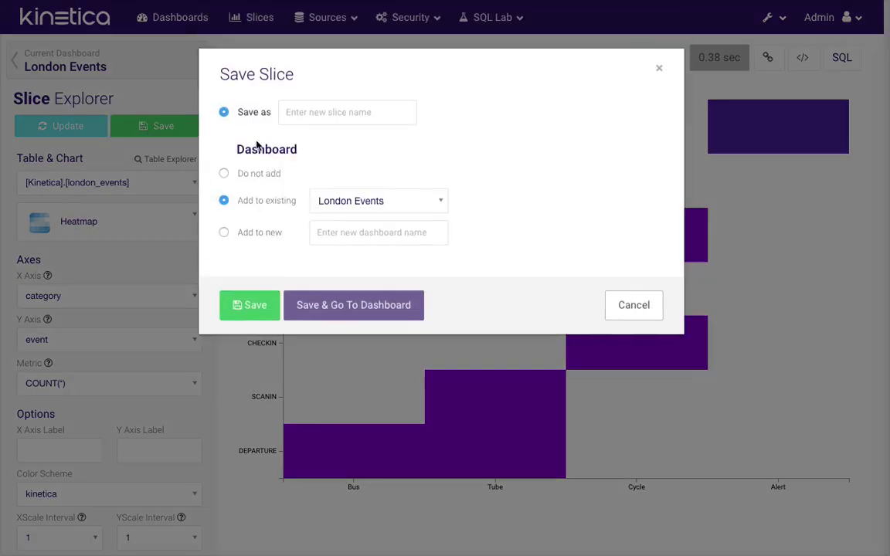
Save the slice as 'London Heatmap' and return to the dashboard
left_click(314, 114)
type("London Heatmap")
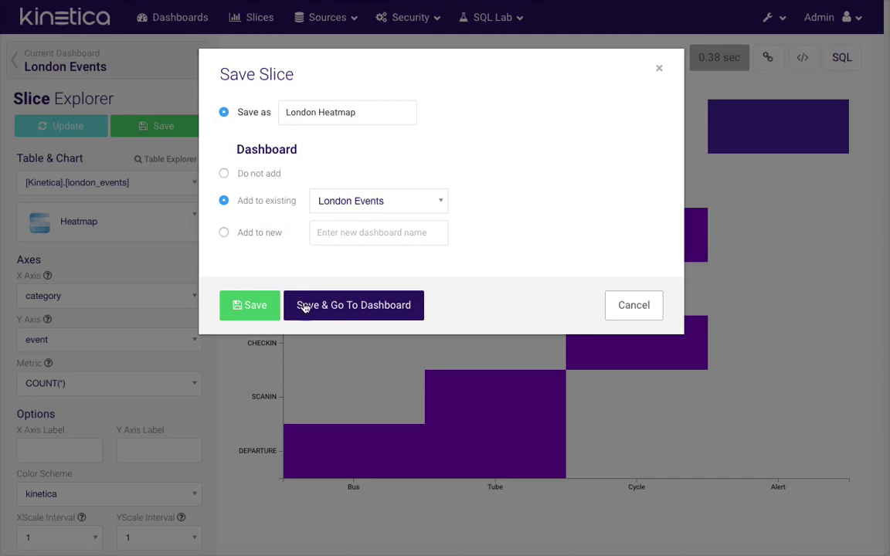
left_click(305, 307)
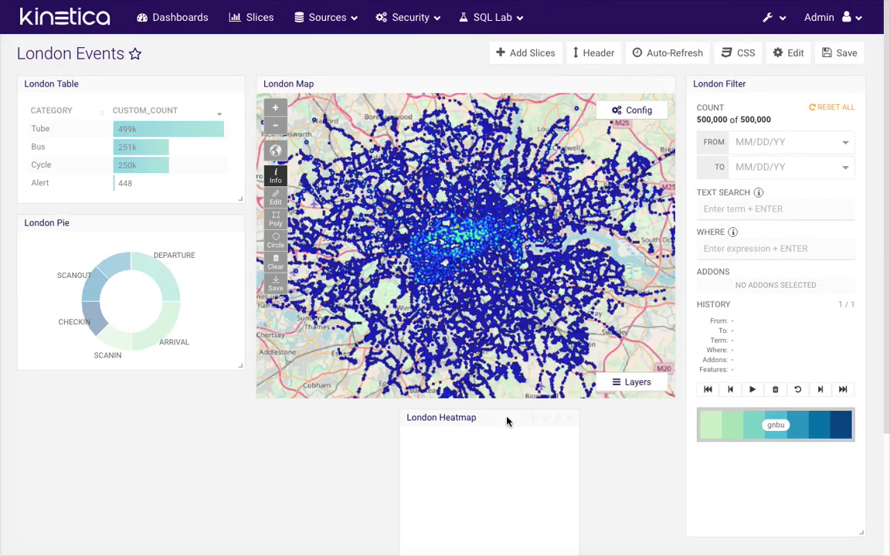
Place the heatmap panel at the lower left, enlarge it, and save the dashboard layout
left_click_drag(533, 417, 170, 392)
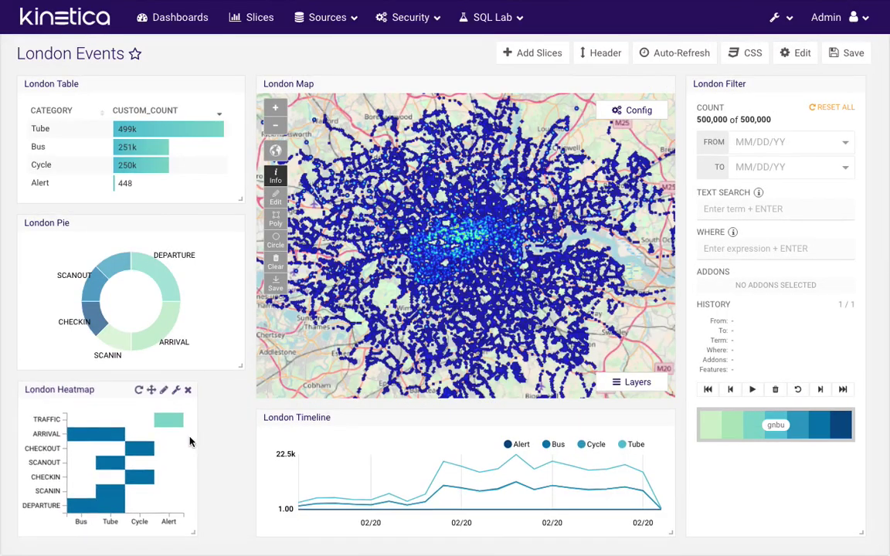
left_click_drag(193, 532, 224, 532)
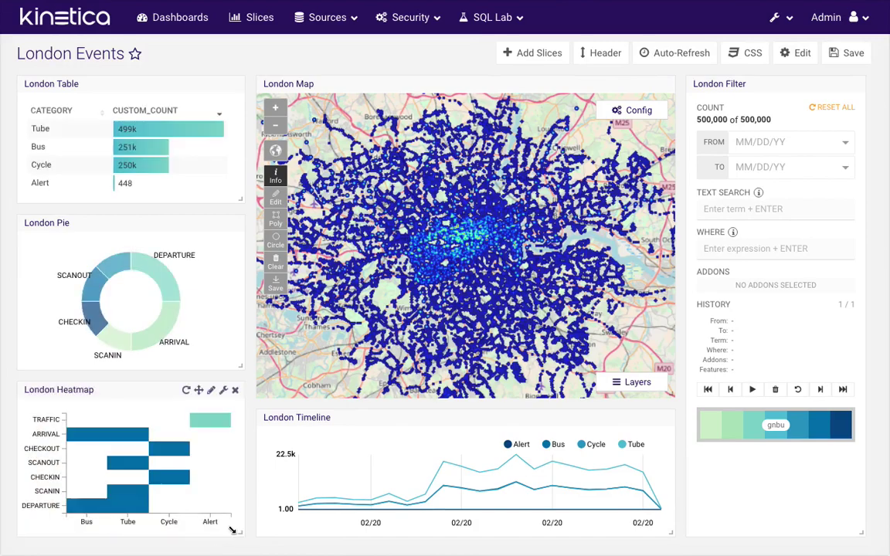
left_click(857, 55)
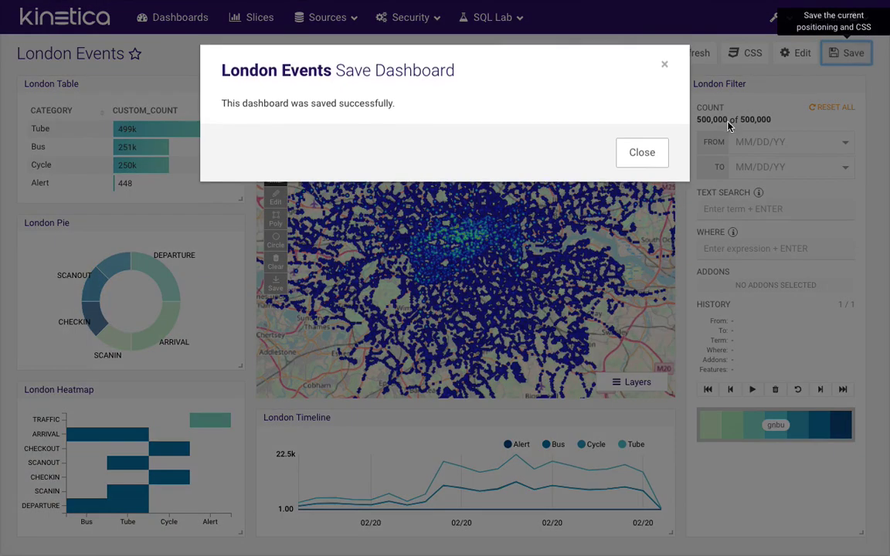
left_click(653, 156)
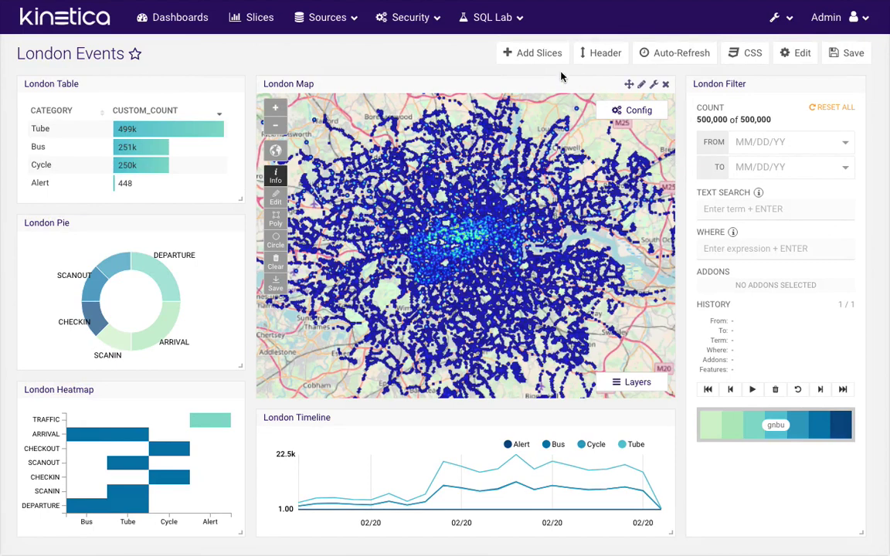
Hide panel headers, limit the timeline to 08:00–08:03 PM on 02/20/18, and try a Tube filter
left_click(607, 59)
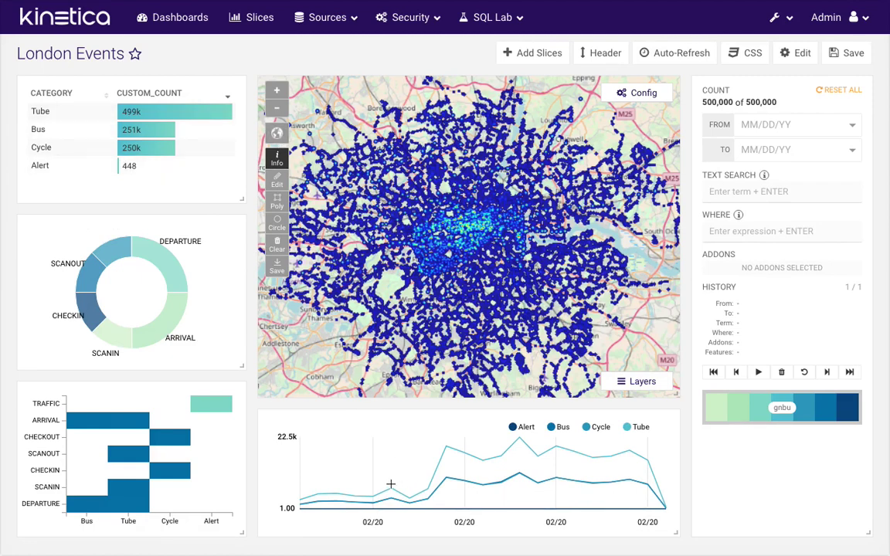
mouse_move(391, 484)
left_mouse_down()
mouse_move(446, 479)
mouse_move(427, 470)
mouse_move(488, 478)
left_mouse_up()
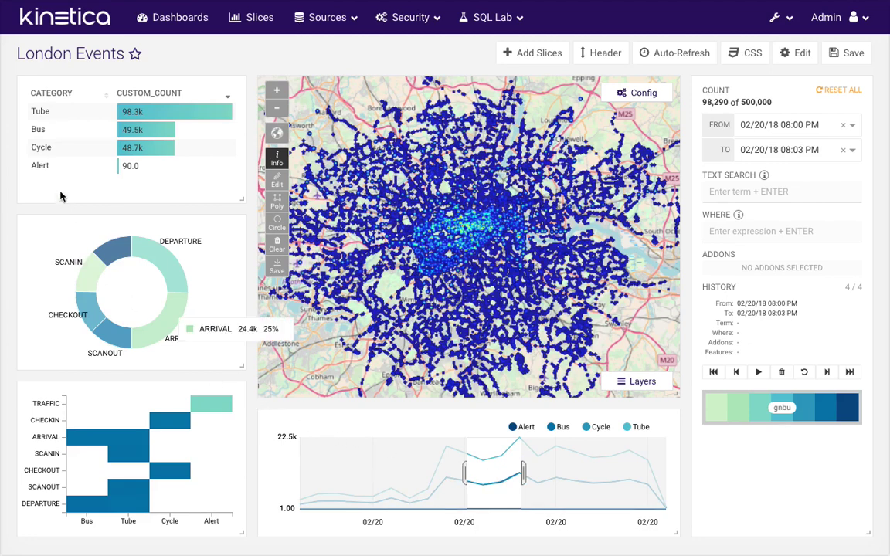
left_click(69, 118)
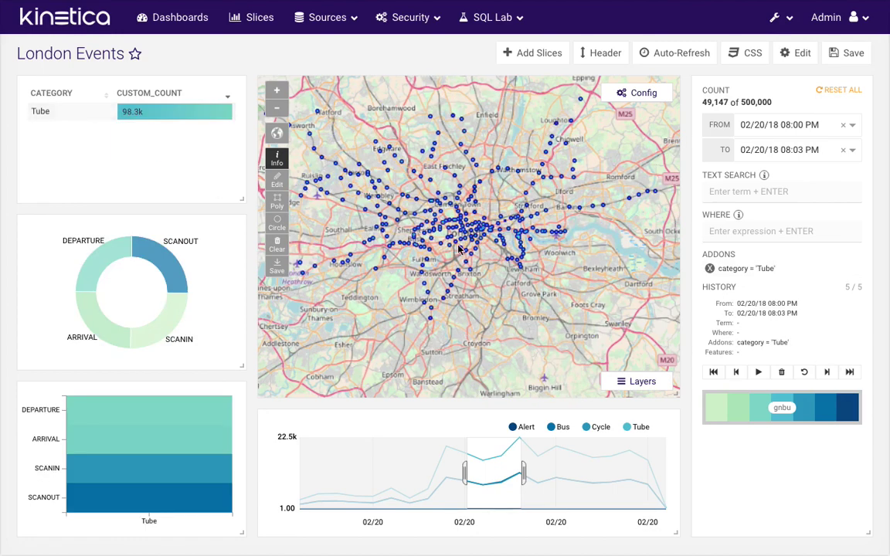
scroll(410, 215, "up", 3)
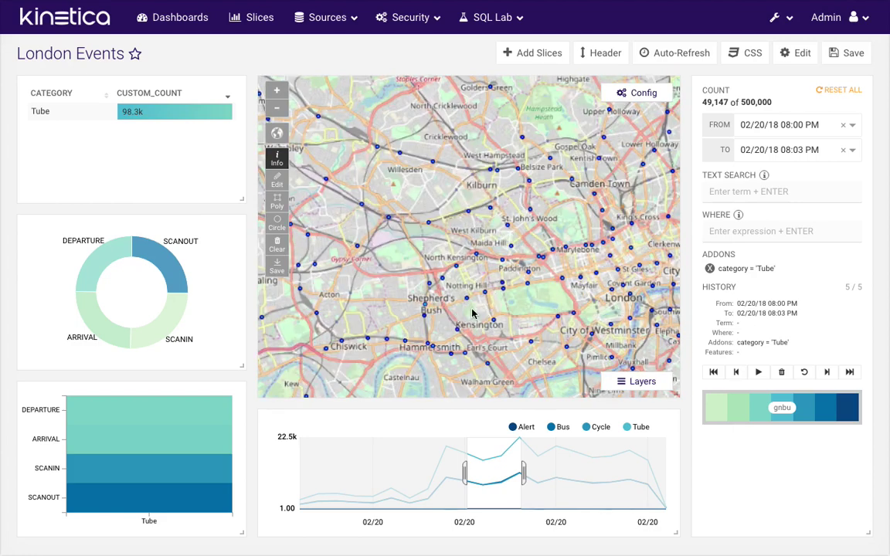
scroll(488, 296, "down", 3)
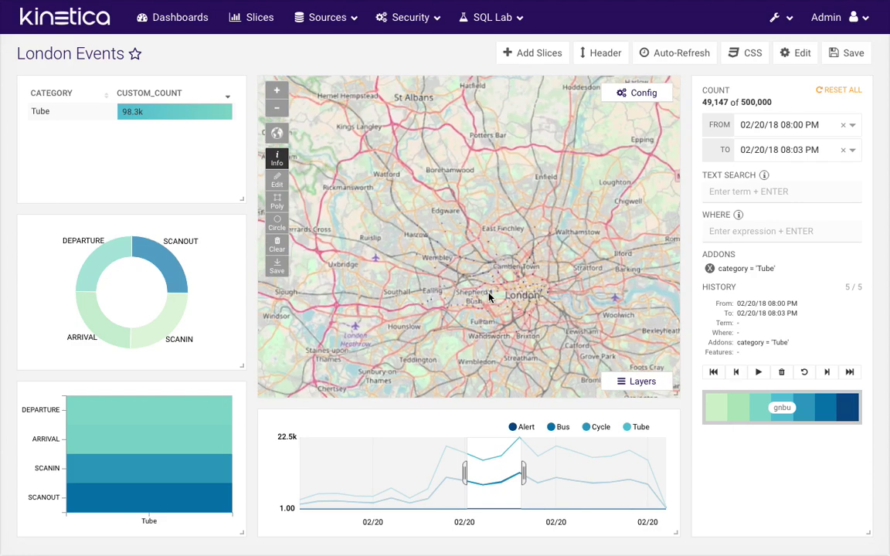
left_click_drag(463, 279, 448, 253)
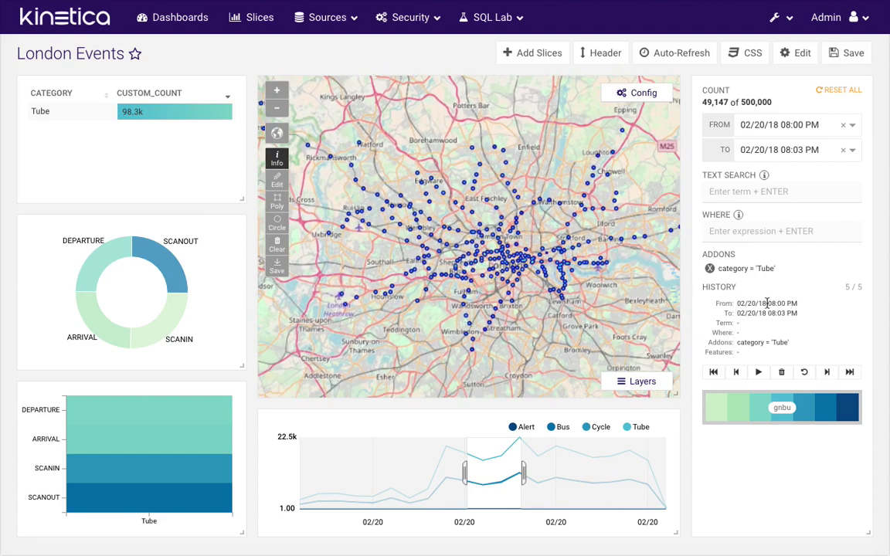
Remove the Tube filter, then apply and remove a DEPARTURE event filter
left_click(710, 270)
mouse_move(149, 300)
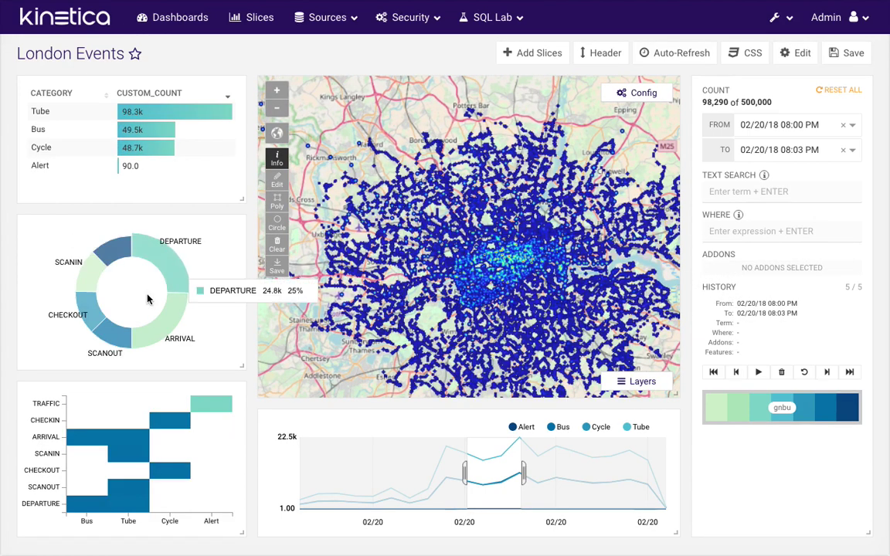
left_click(177, 286)
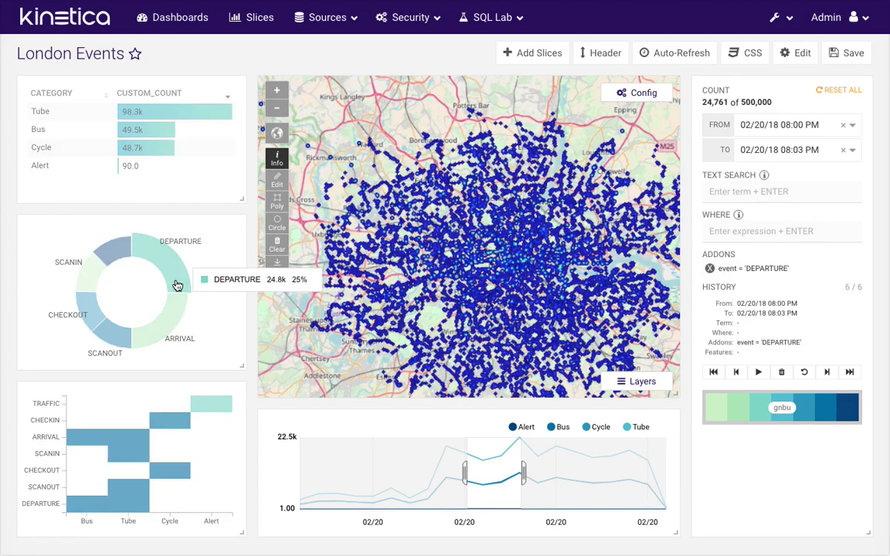
left_click(829, 232)
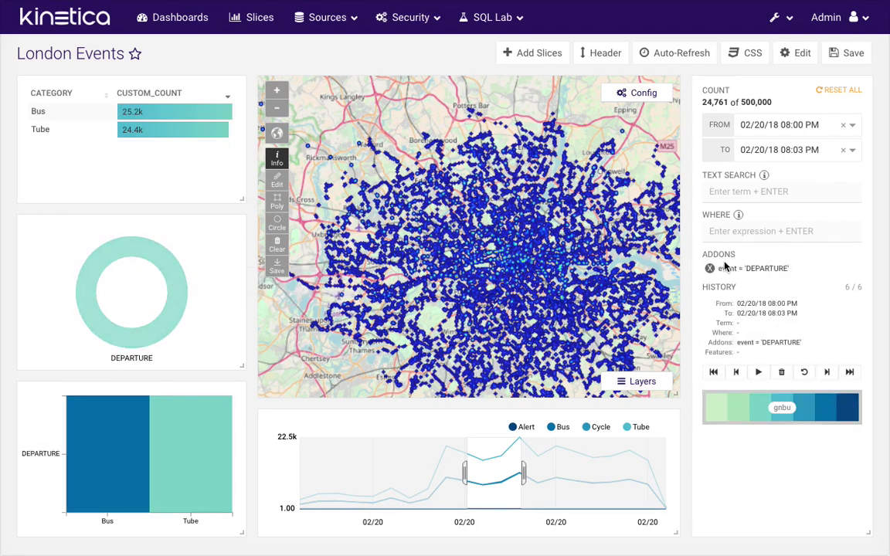
left_click(710, 269)
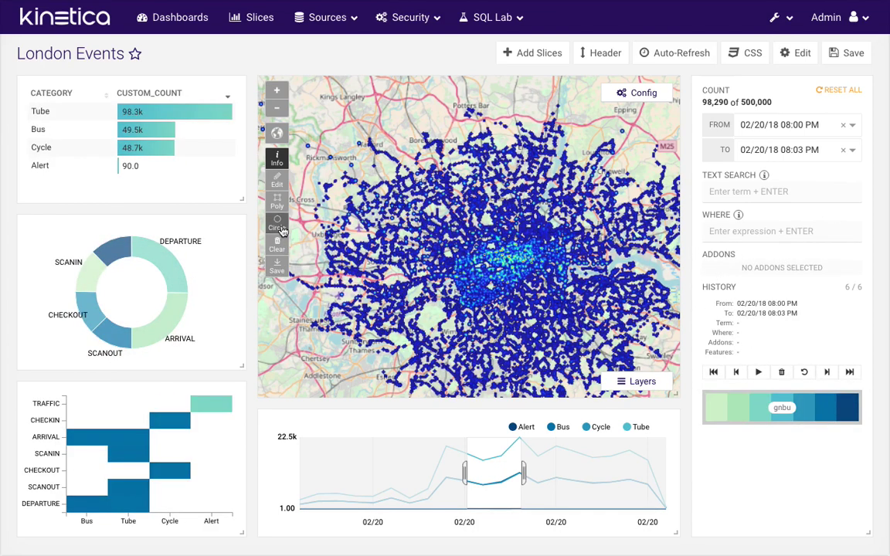
Draw a polygon over central London, narrowing the dashboard to 53,155 events
left_click(277, 203)
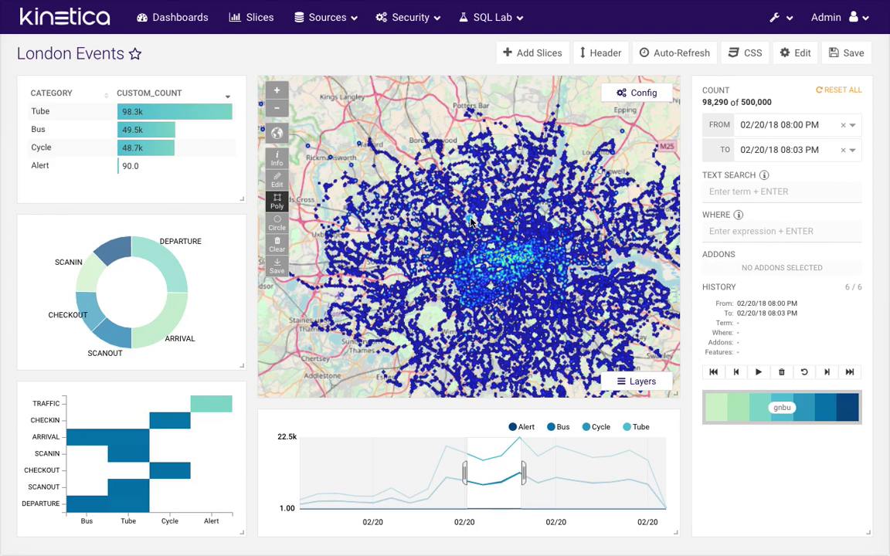
left_click(469, 216)
left_click(417, 244)
left_click(435, 313)
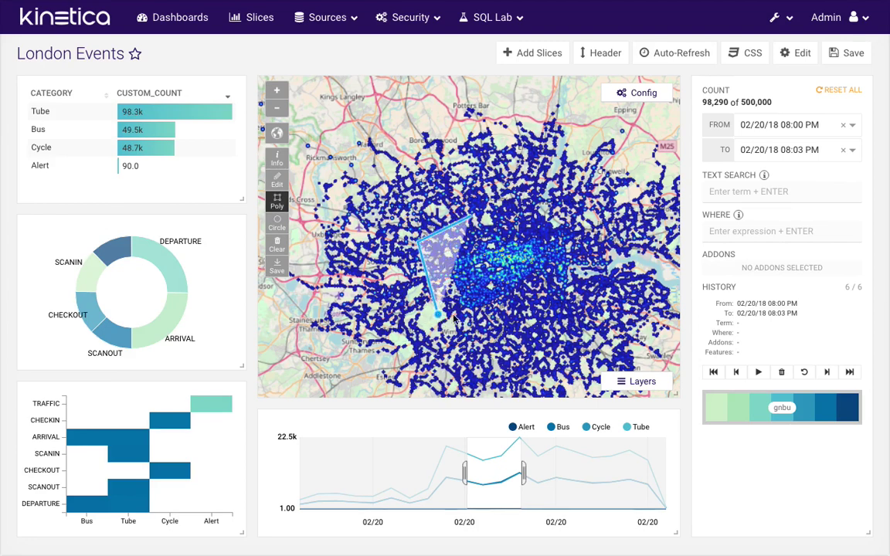
left_click(547, 318)
left_click(572, 248)
double_click(533, 218)
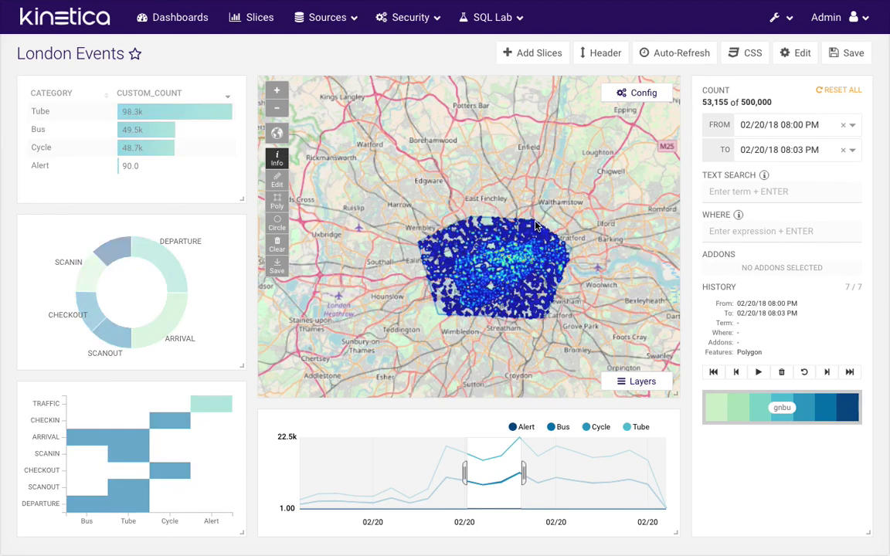